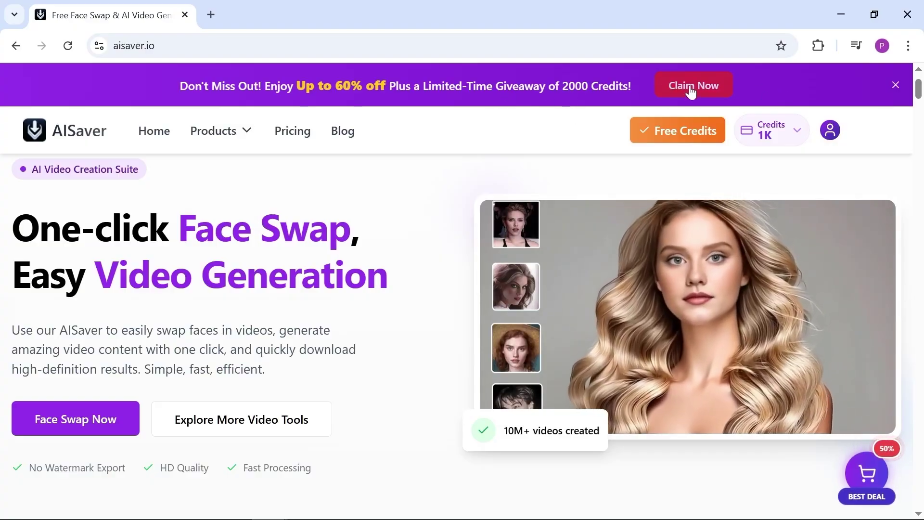
- Claim the daily 100 free credits and go to the Video Face Swap tool
left_click(666, 141)
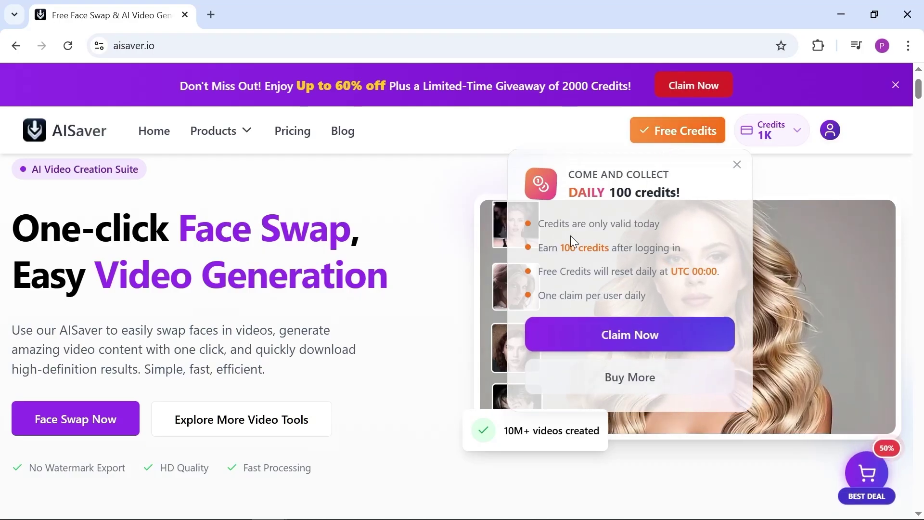
left_click(622, 344)
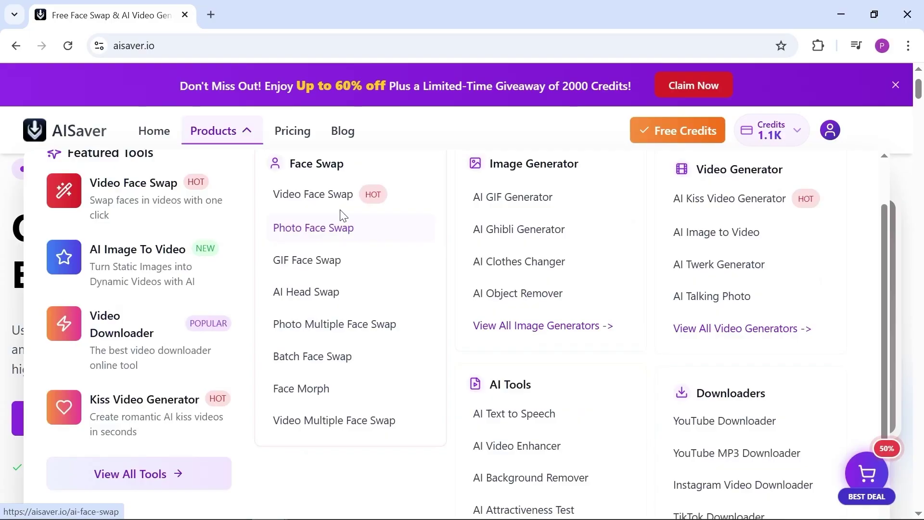
left_click(331, 204)
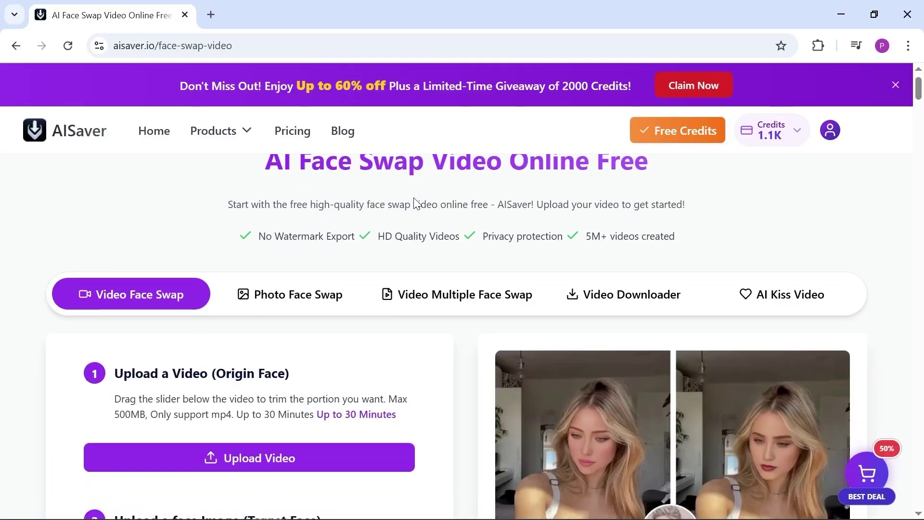
scroll(416, 205, "down", 2)
scroll(415, 205, "down", 1)
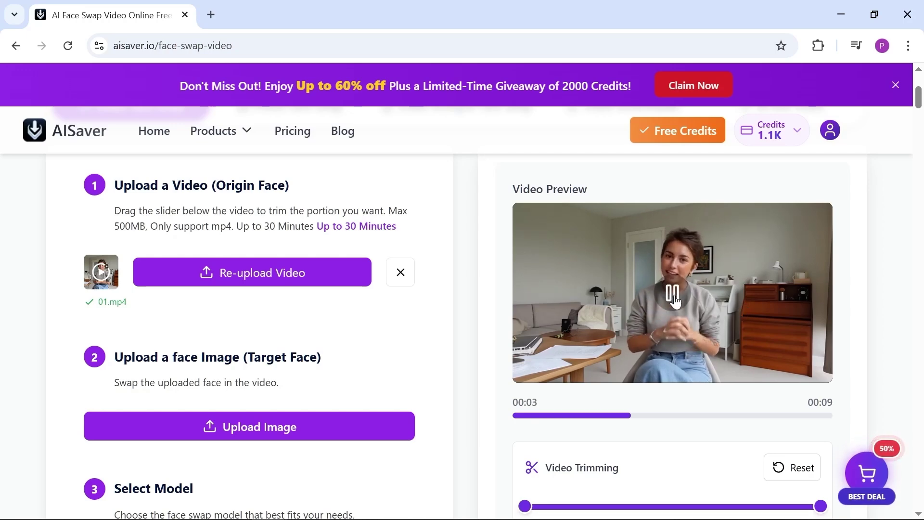
scroll(674, 301, "down", 1)
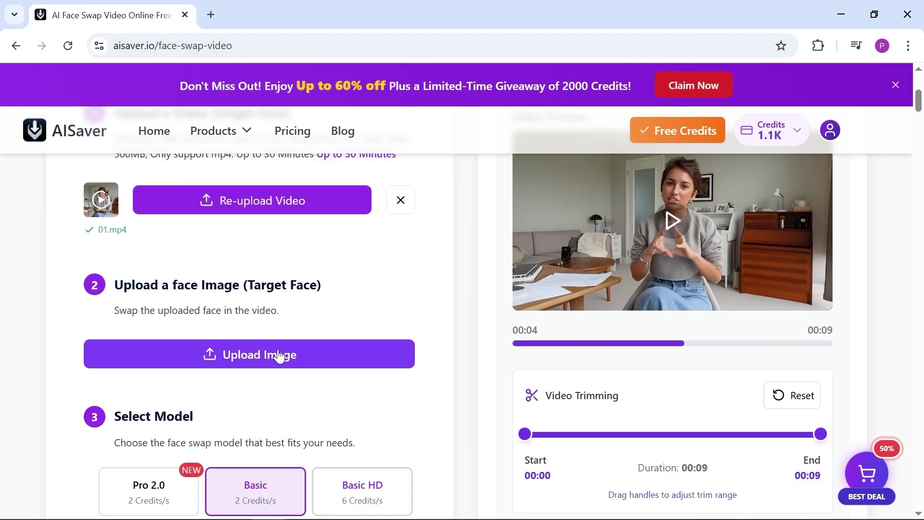
scroll(614, 352, "down", 2)
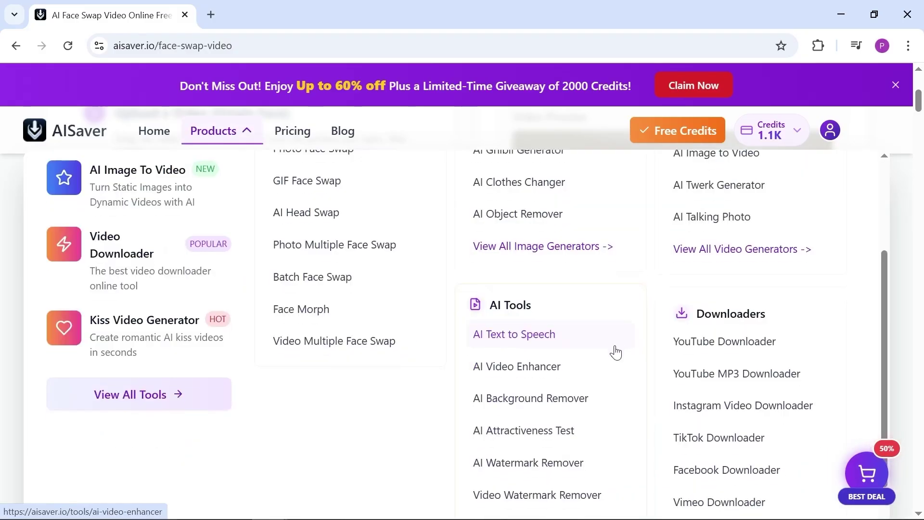
- Generate a Realistic-style 3:2 portrait from a pasted prompt in the text-to-image generator
left_click(503, 428)
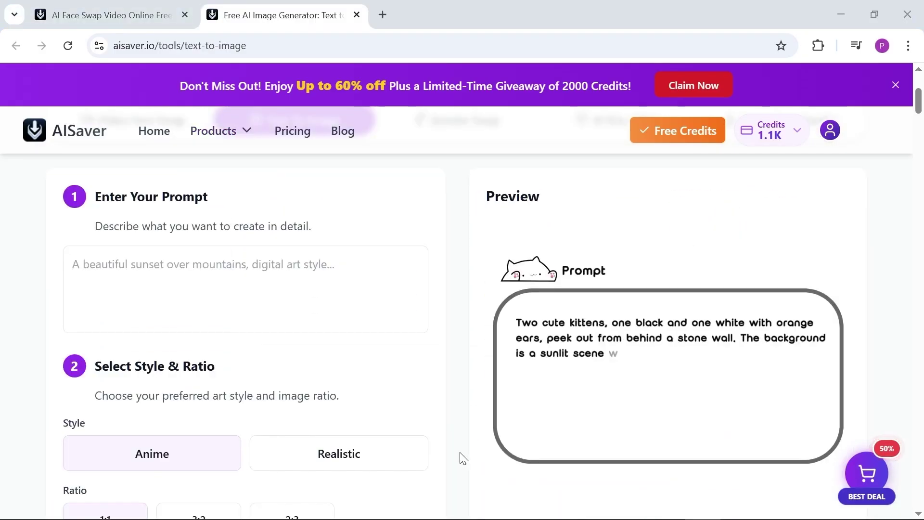
scroll(209, 257, "down", 1)
left_click(140, 214)
right_click(153, 213)
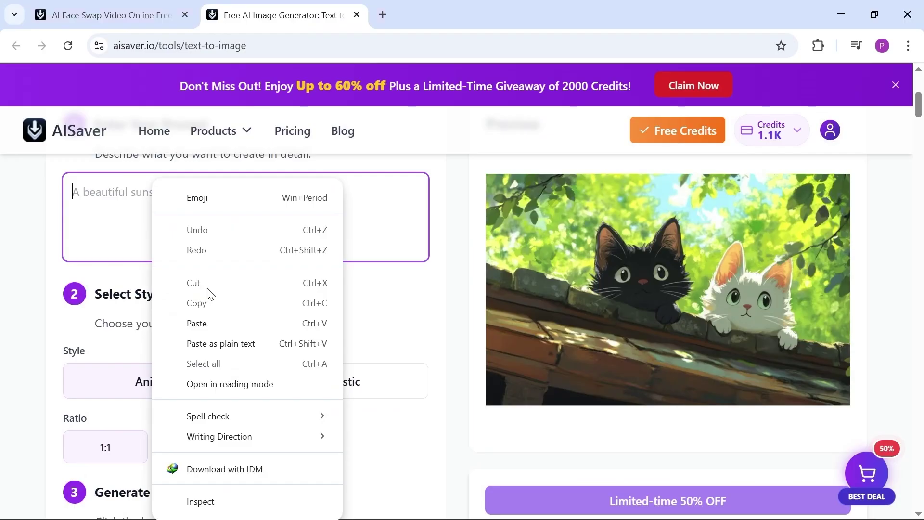
left_click(209, 325)
scroll(313, 215, "down", 1)
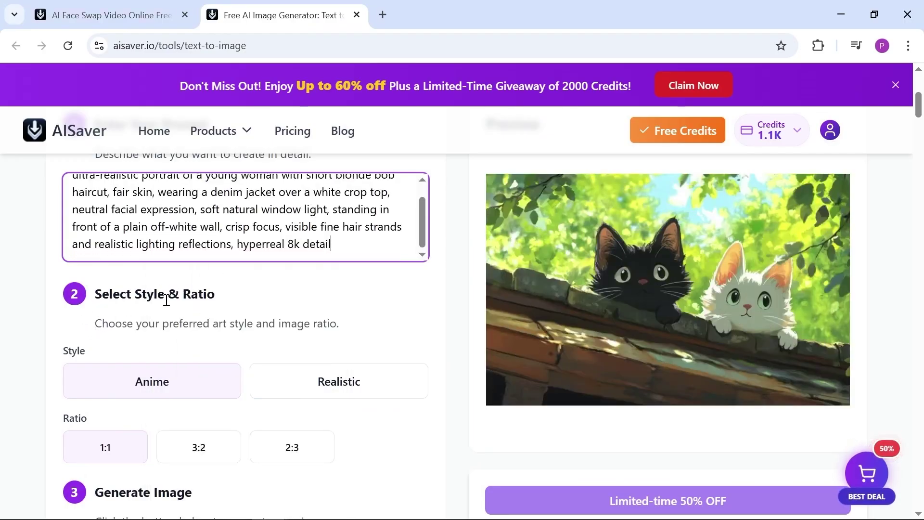
left_click(294, 393)
scroll(254, 384, "down", 1)
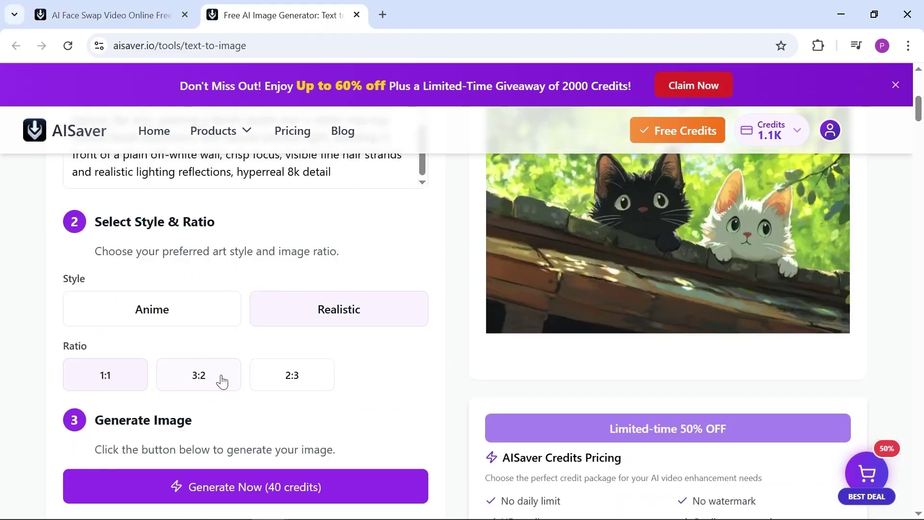
left_click(221, 381)
scroll(121, 408, "down", 1)
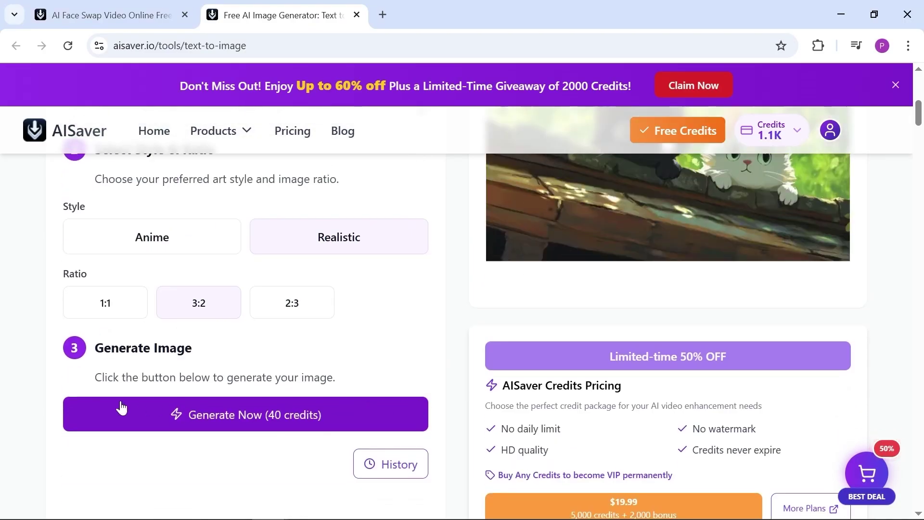
left_click(250, 415)
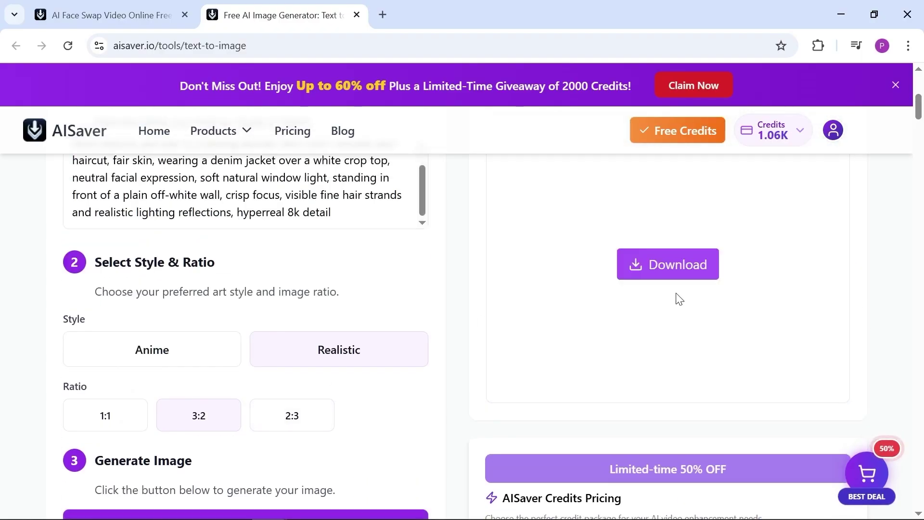
scroll(696, 244, "up", 2)
- Replace the prompt with an anime-style one and generate an Anime-style image
left_click(262, 309)
key("ctrl+a")
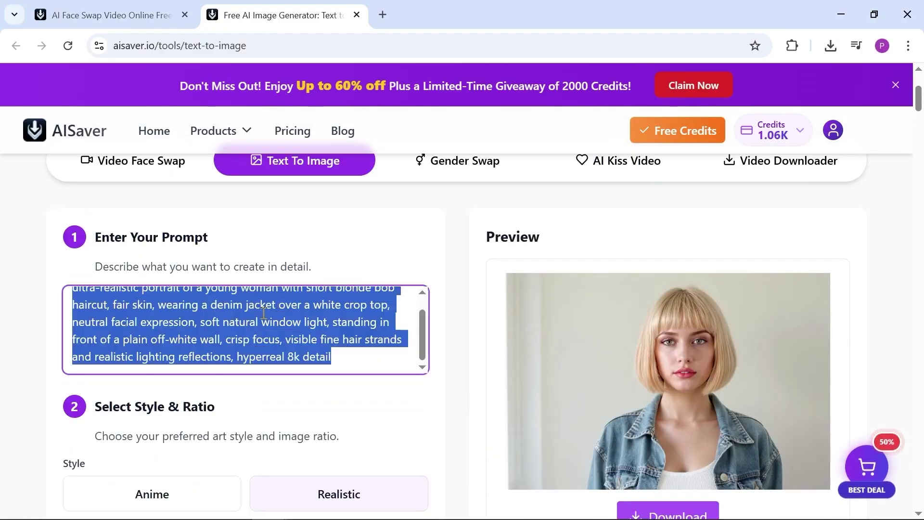
key("BackSpace")
key("ctrl+v")
scroll(214, 364, "down", 1)
left_click(187, 428)
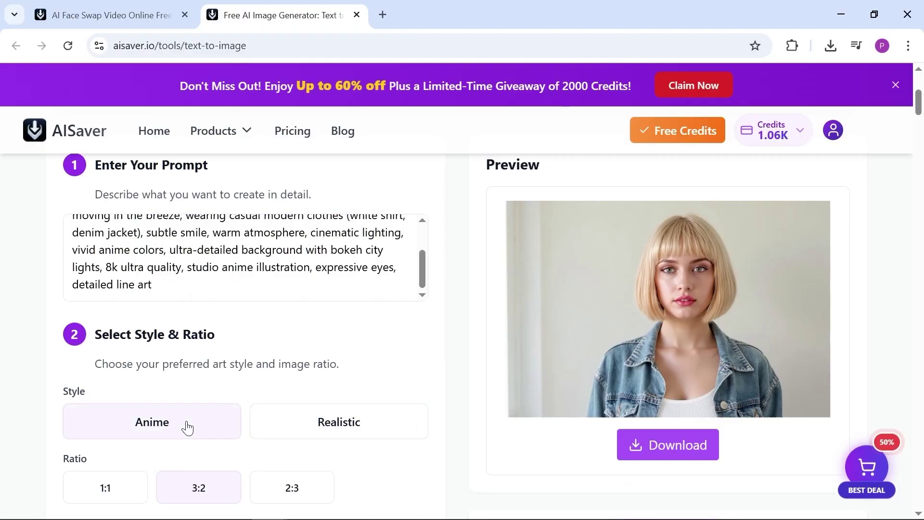
scroll(295, 453, "down", 1)
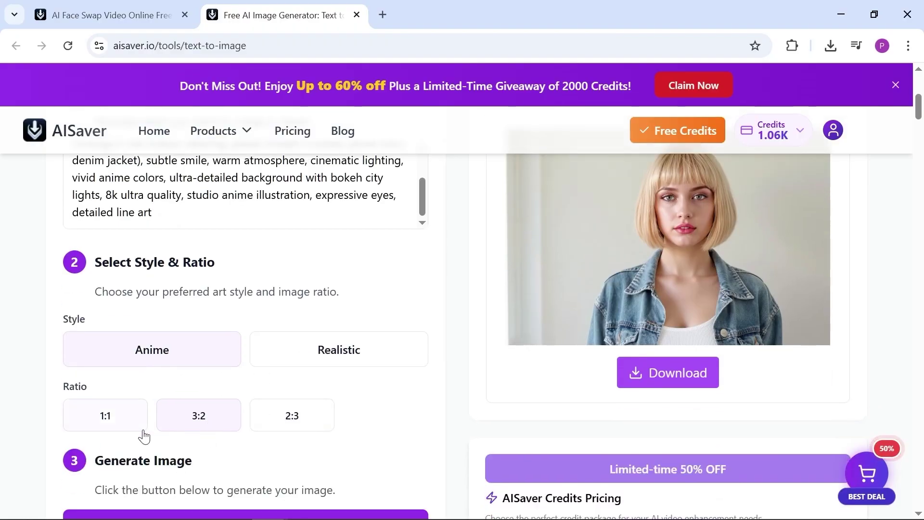
scroll(329, 458, "down", 1)
scroll(270, 397, "down", 1)
left_click(270, 390)
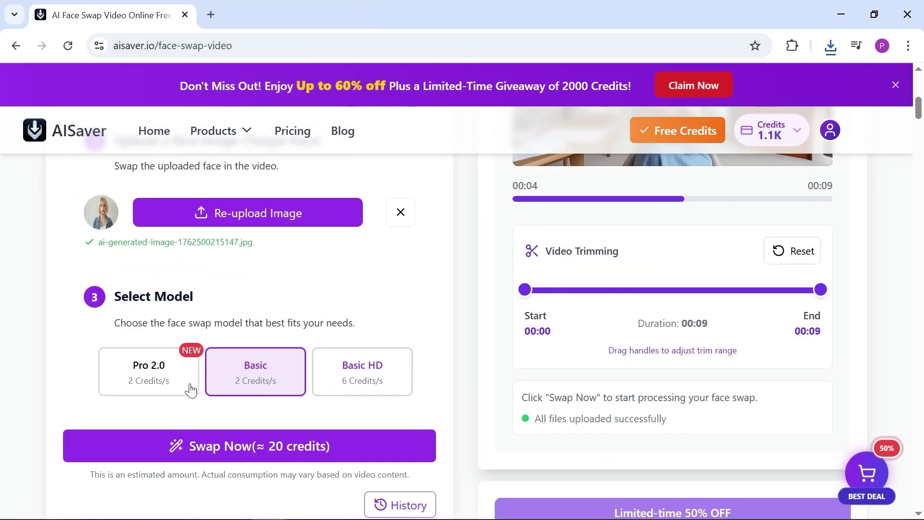
- Run the face swap with the Pro 2.0 model and watch the finished video fullscreen
left_click(190, 390)
scroll(462, 304, "down", 1)
left_click_drag(821, 202, 746, 215)
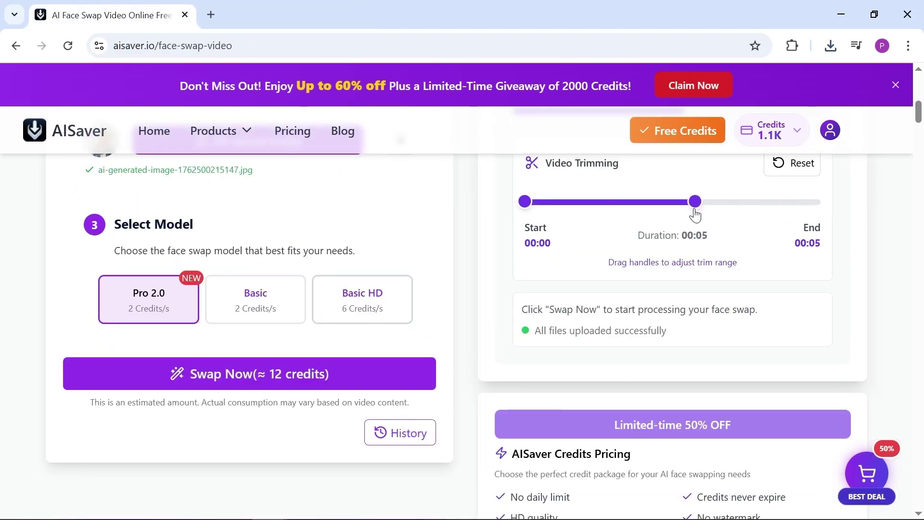
left_click(247, 387)
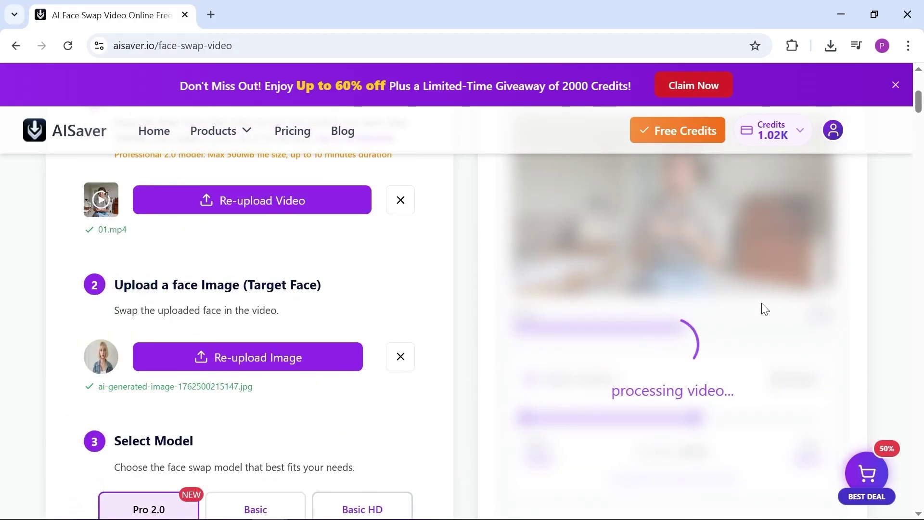
left_click(164, 302)
left_click(729, 363)
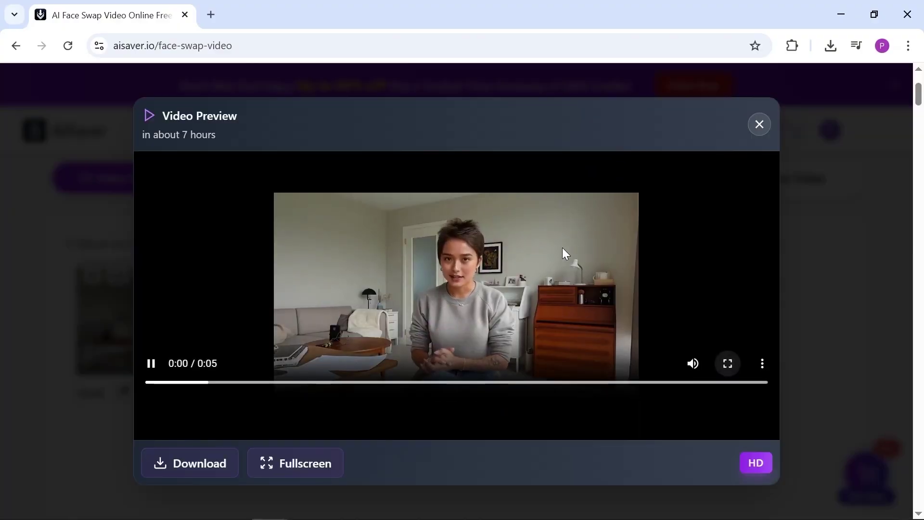
- Send the first swap result to the Enhancer and play the enhanced video fullscreen
left_click(759, 127)
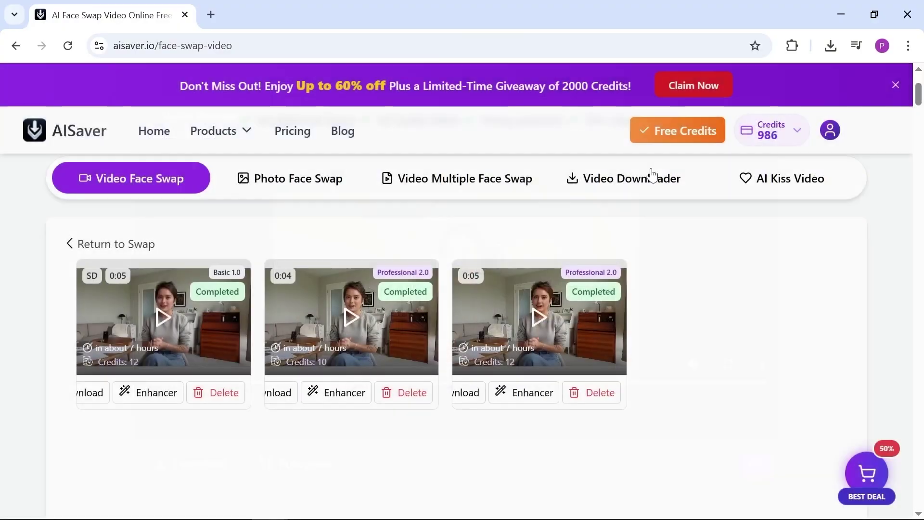
left_click(156, 398)
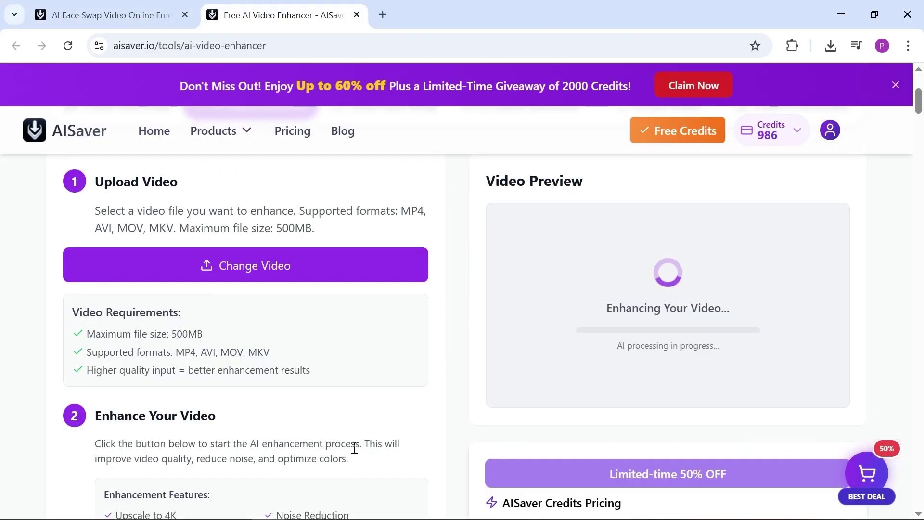
double_click(551, 301)
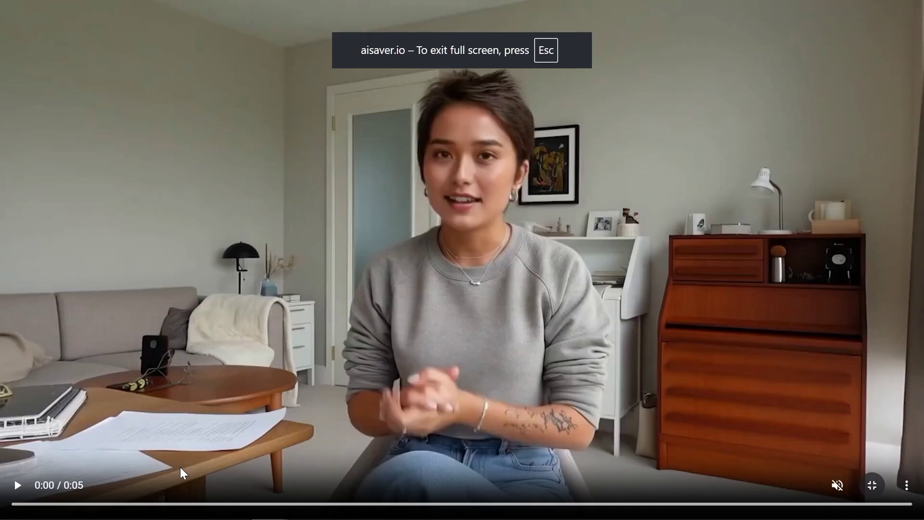
left_click(20, 489)
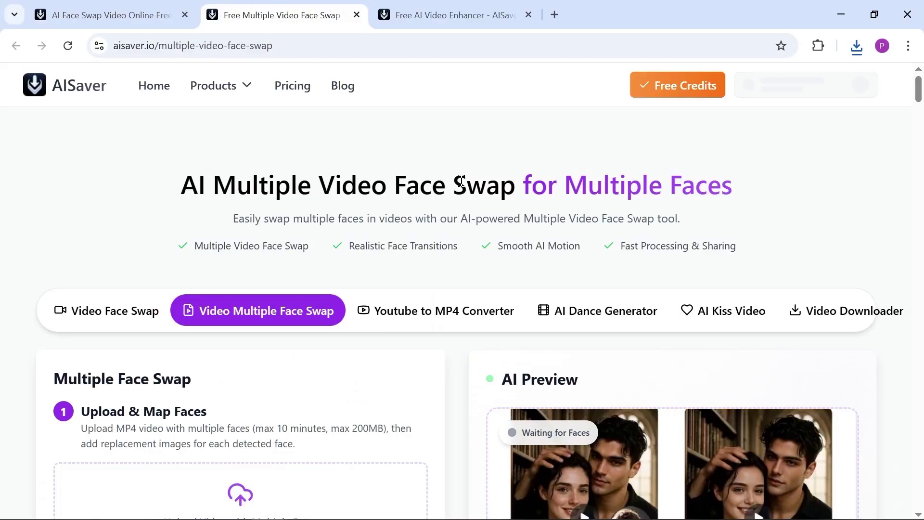
scroll(433, 178, "down", 2)
scroll(398, 250, "down", 1)
scroll(209, 293, "down", 1)
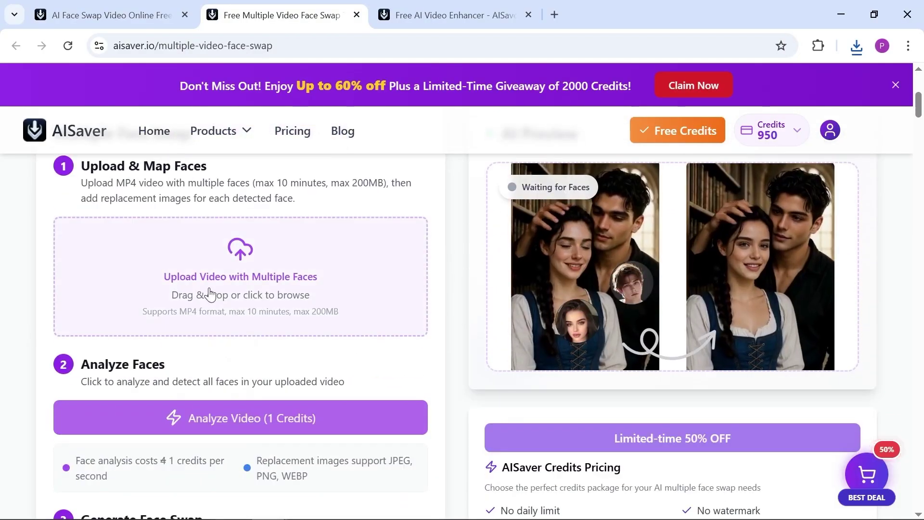
scroll(391, 282, "down", 1)
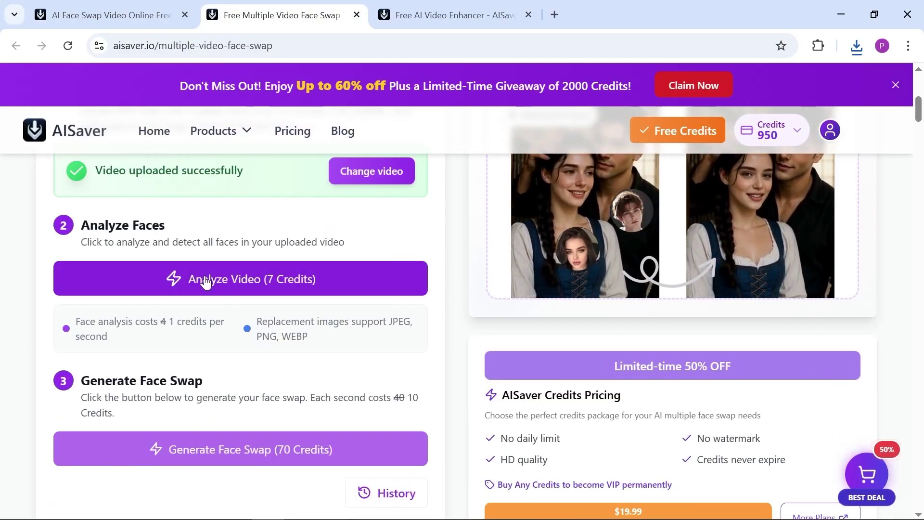
- Detect both faces, generate the two-face swapped video, play it, and close the tab
left_click(206, 283)
scroll(426, 316, "down", 2)
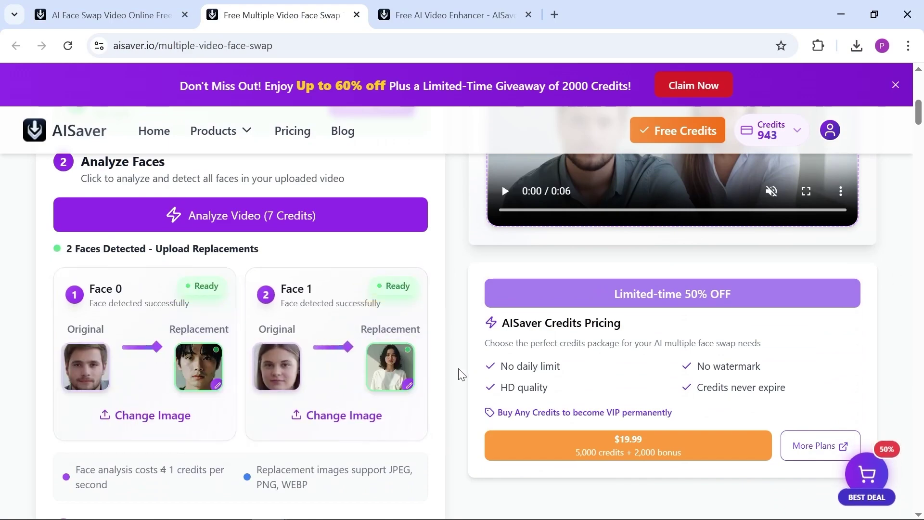
scroll(458, 374, "down", 1)
scroll(439, 325, "down", 1)
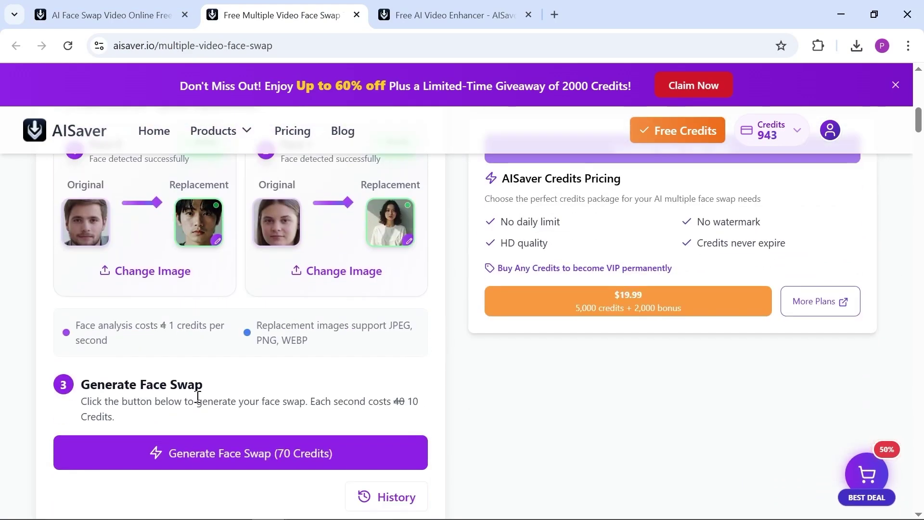
scroll(409, 402, "down", 1)
left_click(326, 388)
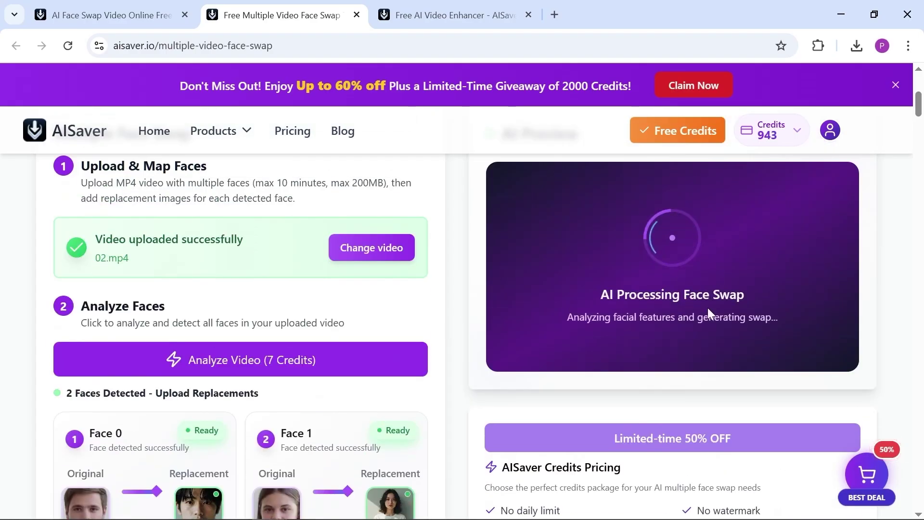
left_click(507, 336)
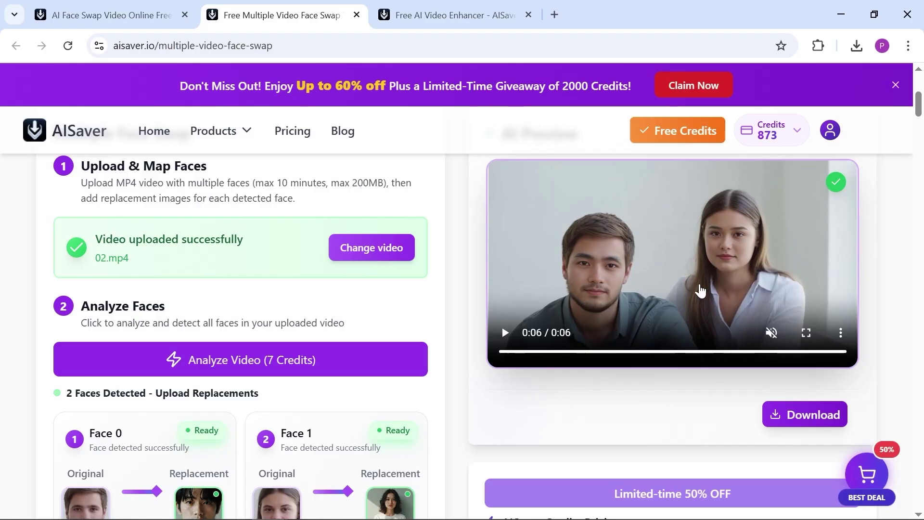
key("ctrl+w")
- Swap the new face into the portrait photo, enhance the result and compare it side by side
left_click(290, 186)
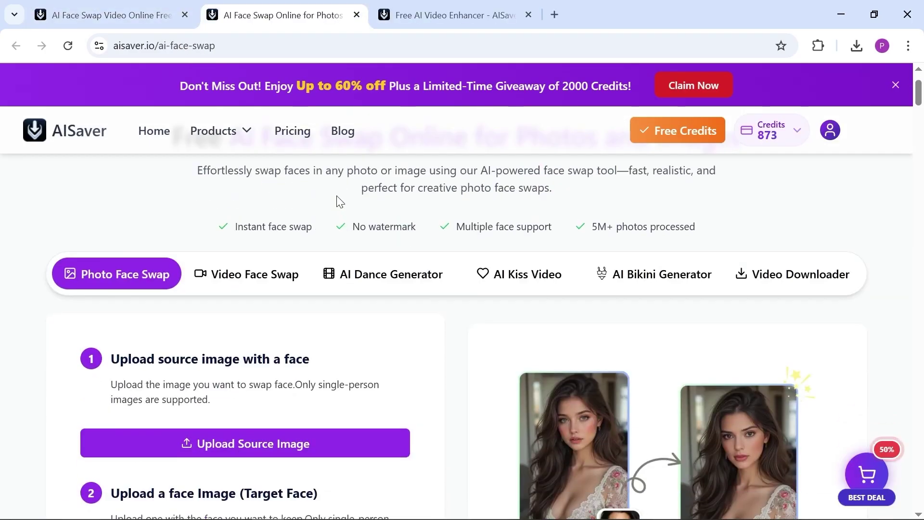
scroll(336, 200, "down", 2)
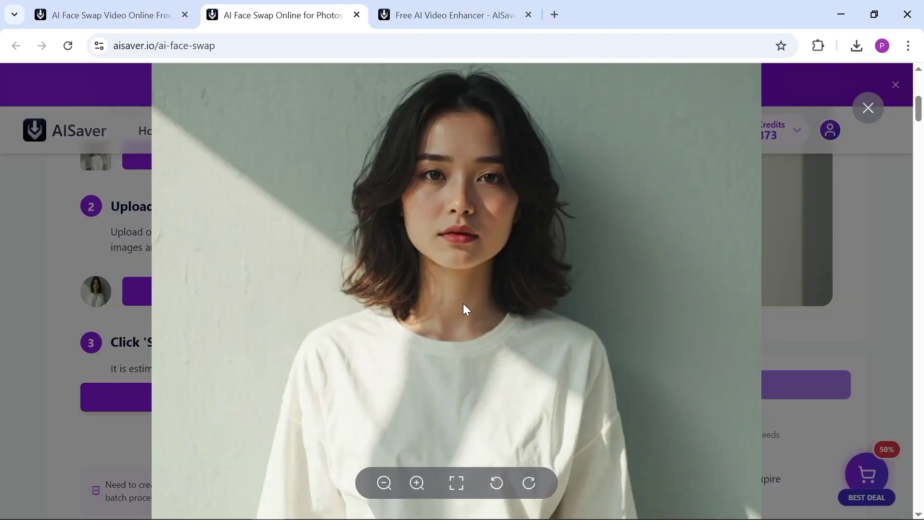
left_click(463, 309)
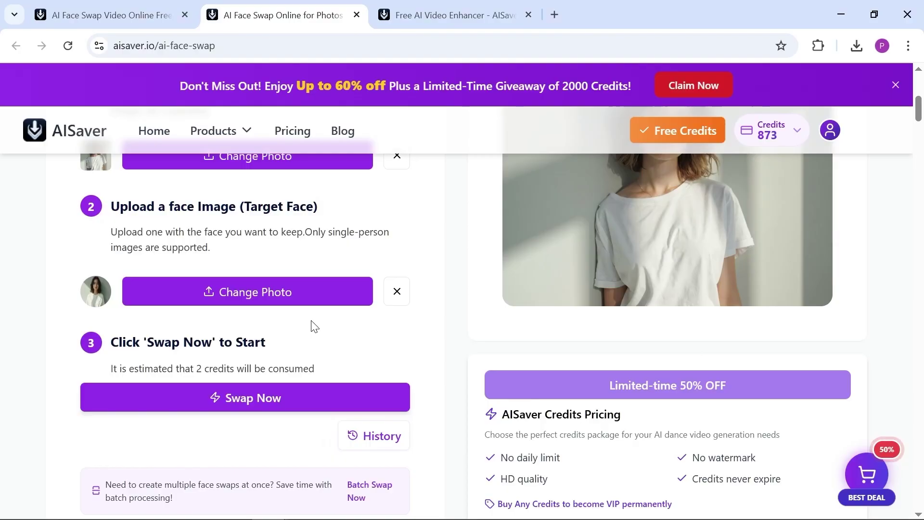
scroll(298, 342, "down", 1)
left_click(301, 326)
scroll(697, 273, "up", 3)
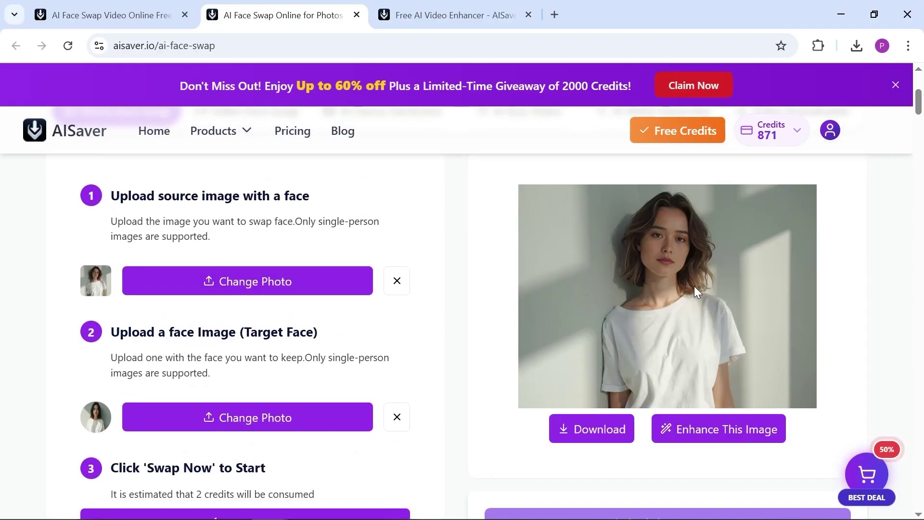
left_click(713, 430)
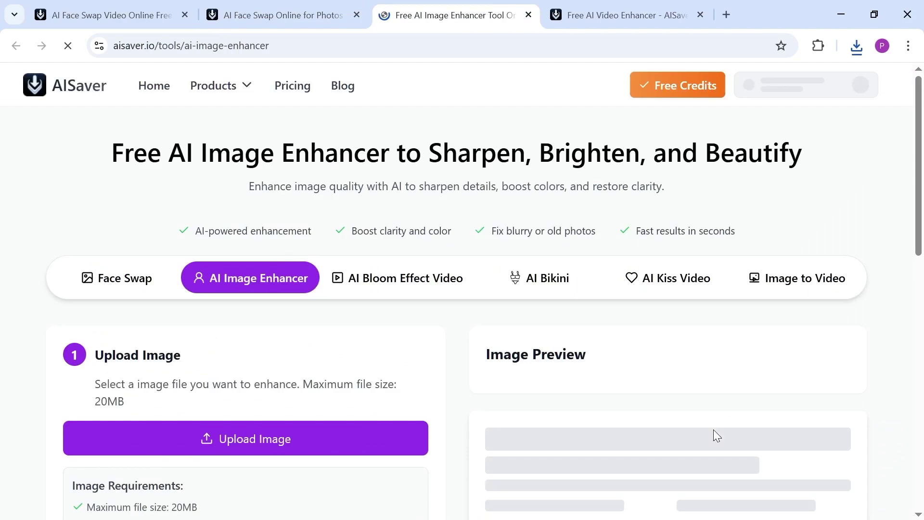
scroll(541, 357, "down", 2)
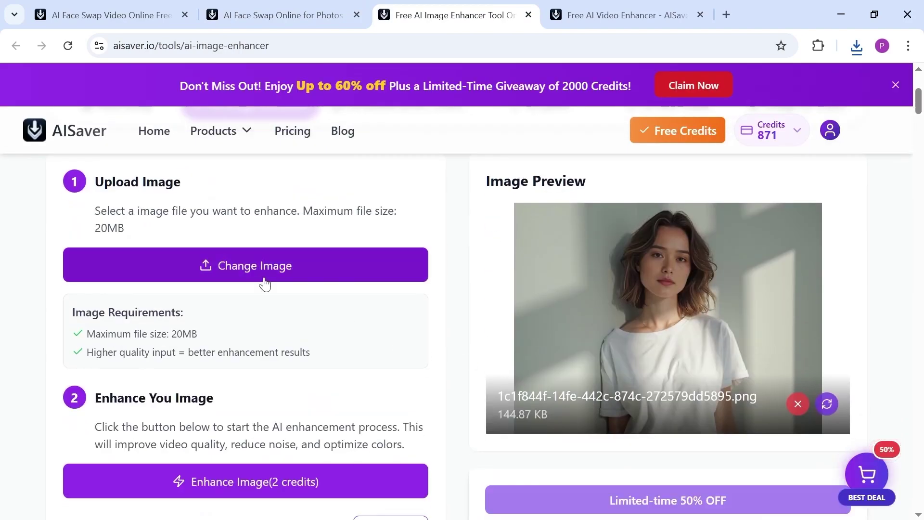
scroll(359, 309, "down", 1)
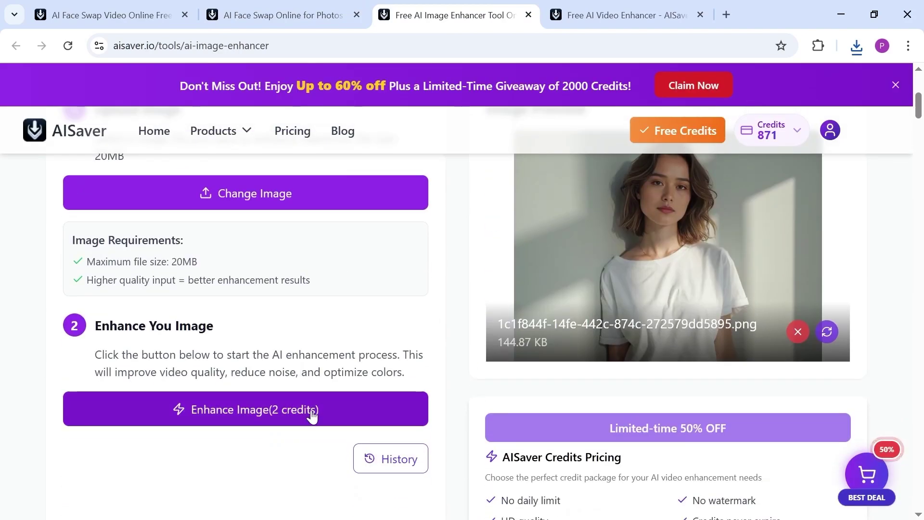
left_click(309, 412)
scroll(775, 284, "up", 1)
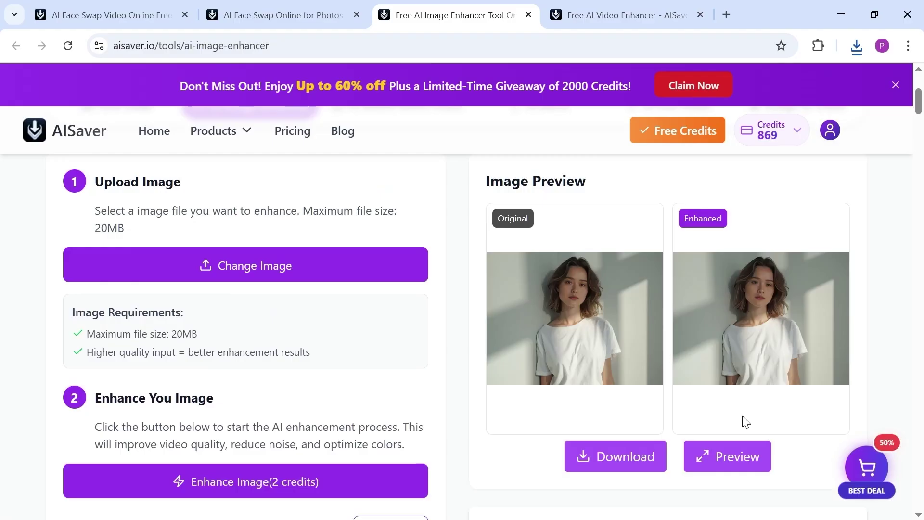
left_click(715, 457)
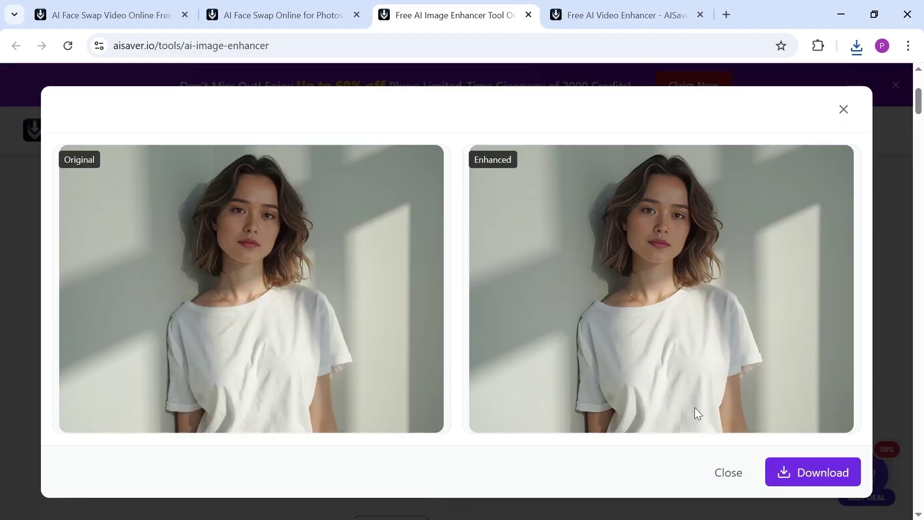
- Remove the backgrounds from both portraits in the AI Background Remover
left_click(528, 336)
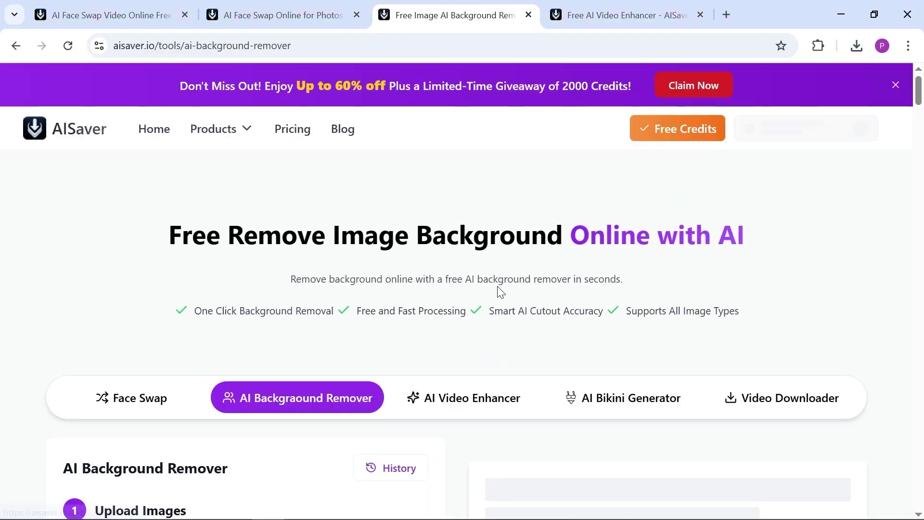
scroll(498, 286, "down", 4)
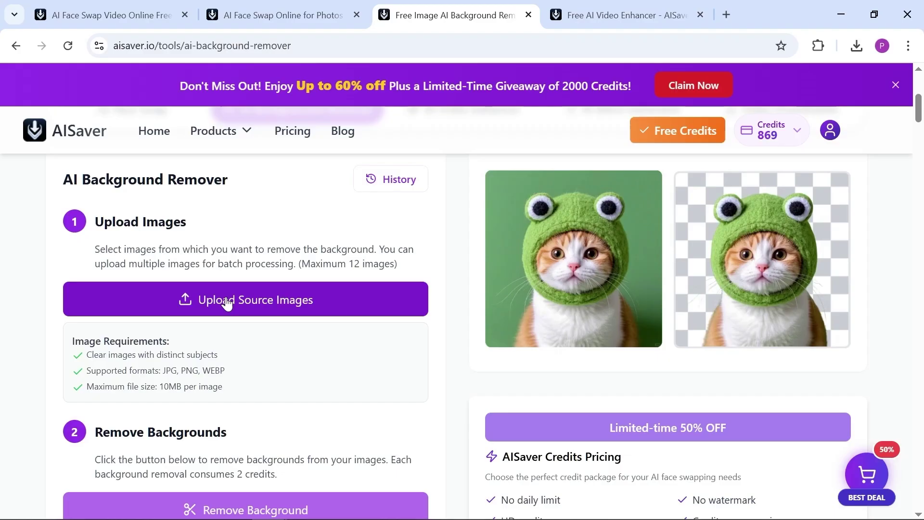
scroll(366, 289, "down", 1)
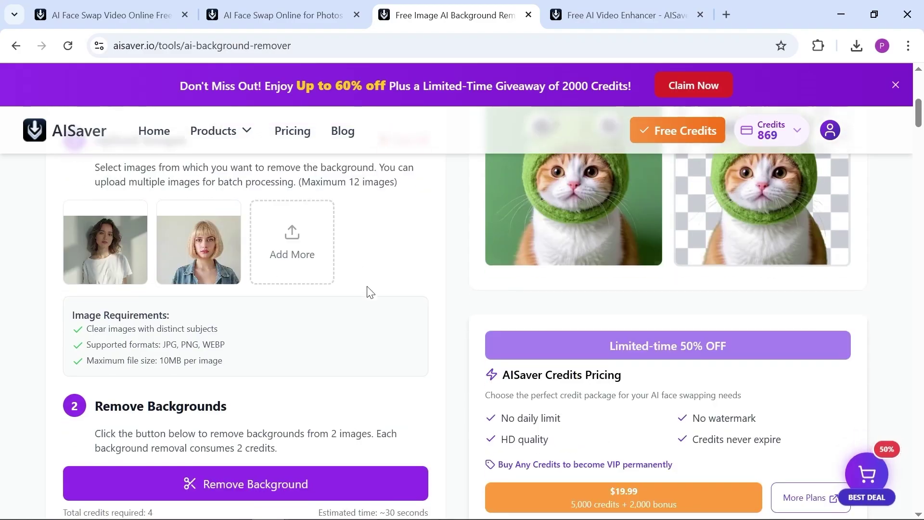
left_click(285, 421)
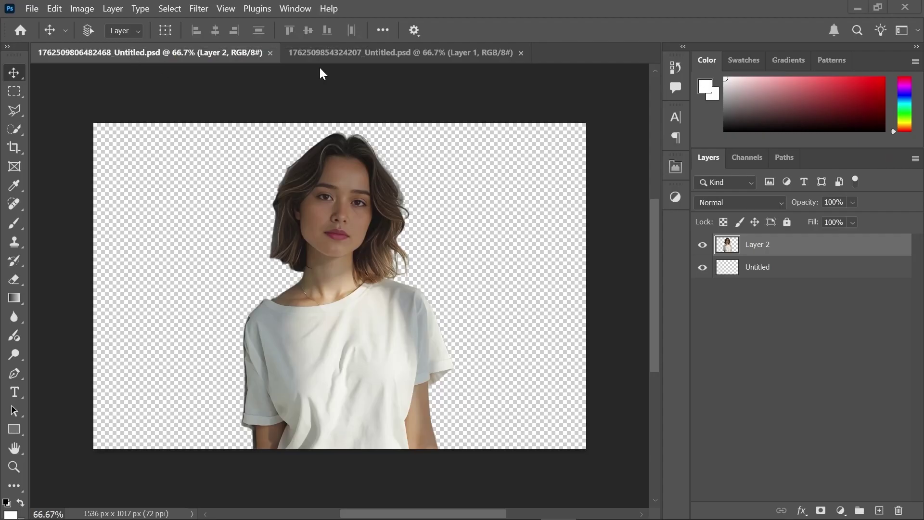
left_click(379, 54)
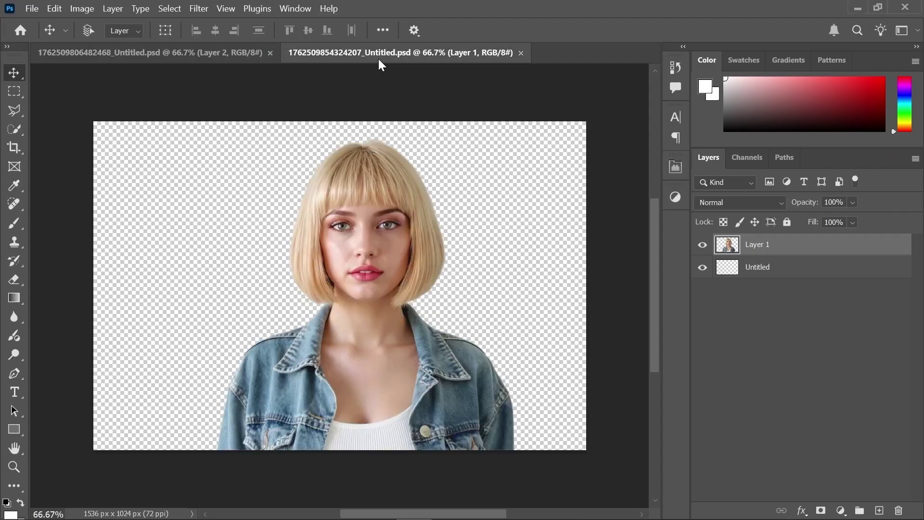
- Reposition the brunette and blonde cutouts on their canvases, then go to the talking photo tool
left_click(139, 53)
left_click(161, 53)
mouse_move(332, 266)
left_mouse_down()
mouse_move(258, 288)
mouse_move(347, 304)
left_mouse_up()
left_click(401, 53)
left_click_drag(340, 264, 360, 277)
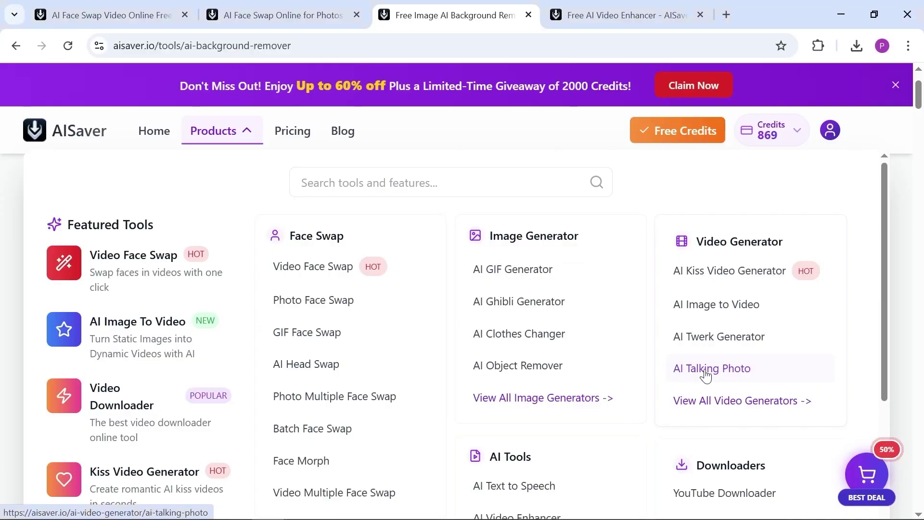
left_click(697, 370)
scroll(600, 375, "down", 2)
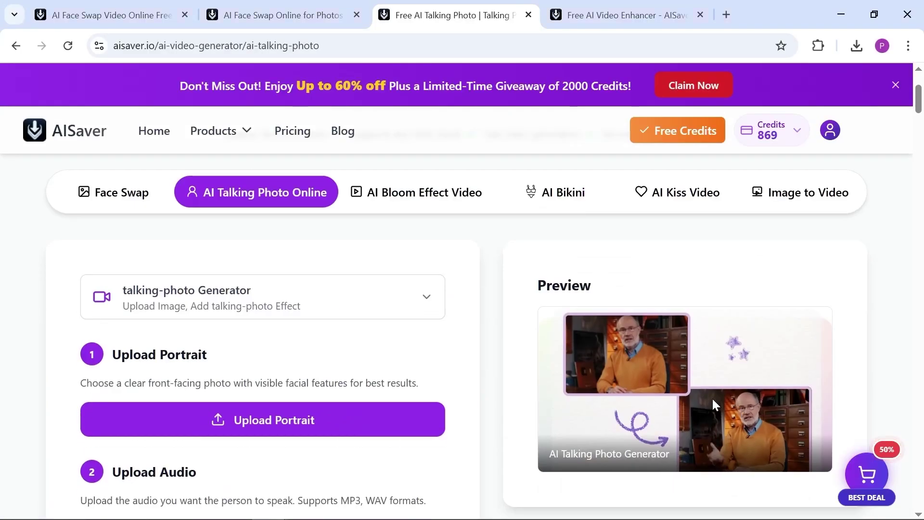
scroll(659, 415, "down", 1)
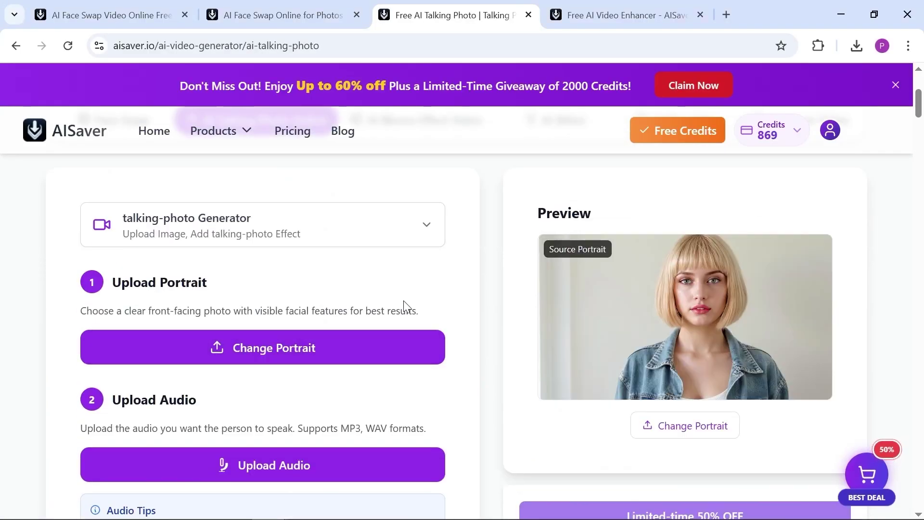
scroll(404, 301, "down", 1)
scroll(394, 325, "down", 1)
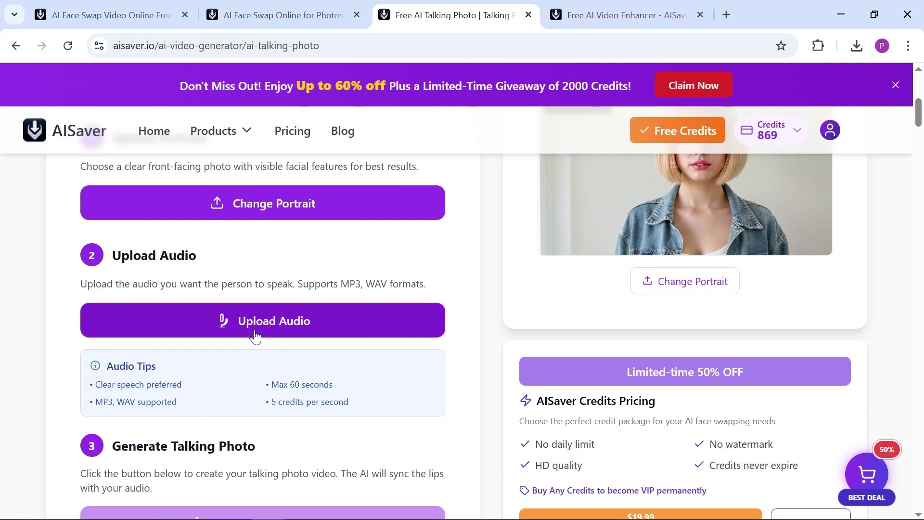
scroll(254, 336, "down", 1)
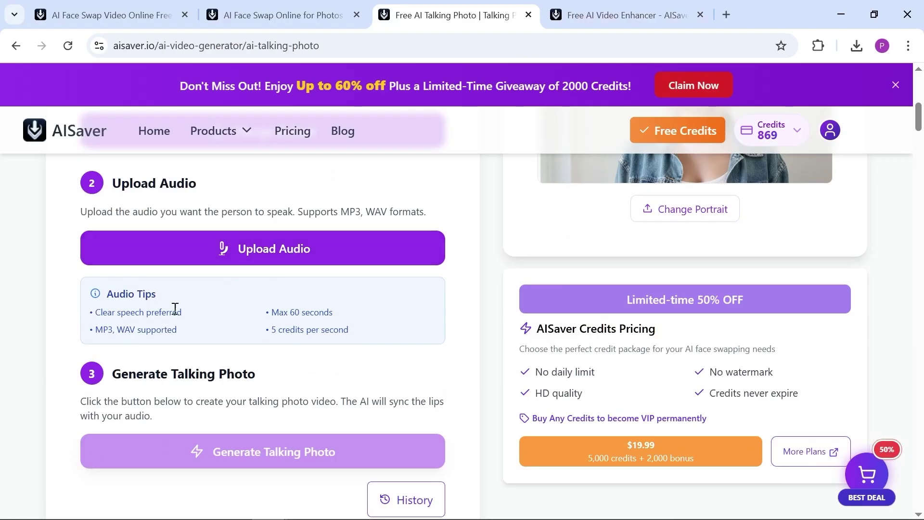
- Compare female, custom and male voice types in the Text to Speech tool
left_click(220, 130)
scroll(490, 303, "down", 1)
left_click(535, 302)
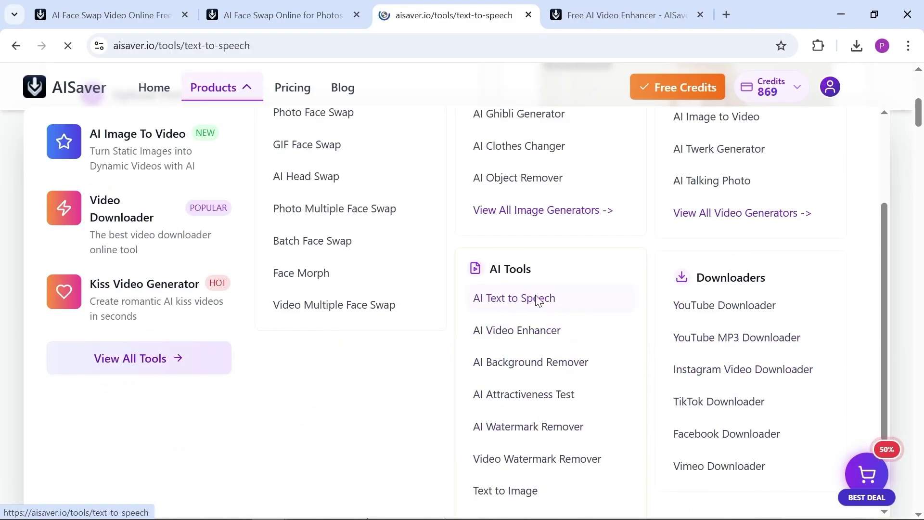
scroll(375, 217, "up", 1)
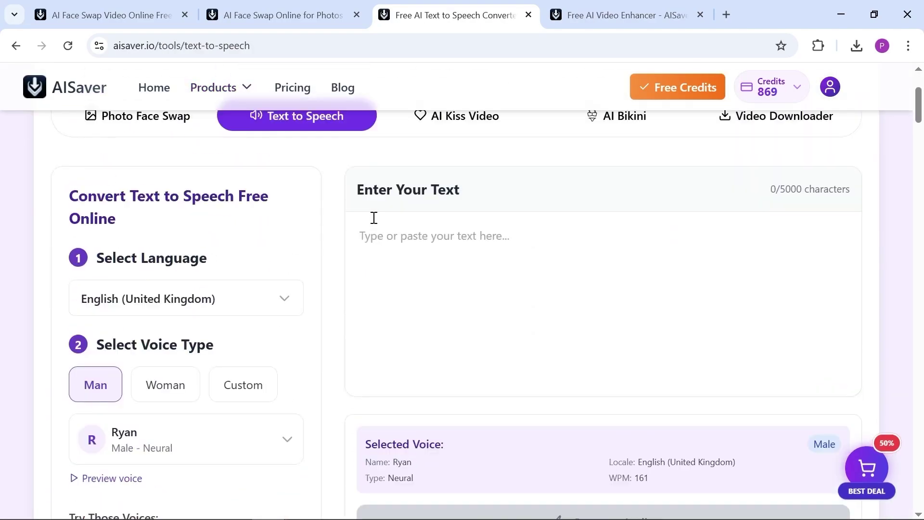
scroll(374, 218, "down", 1)
left_click(289, 239)
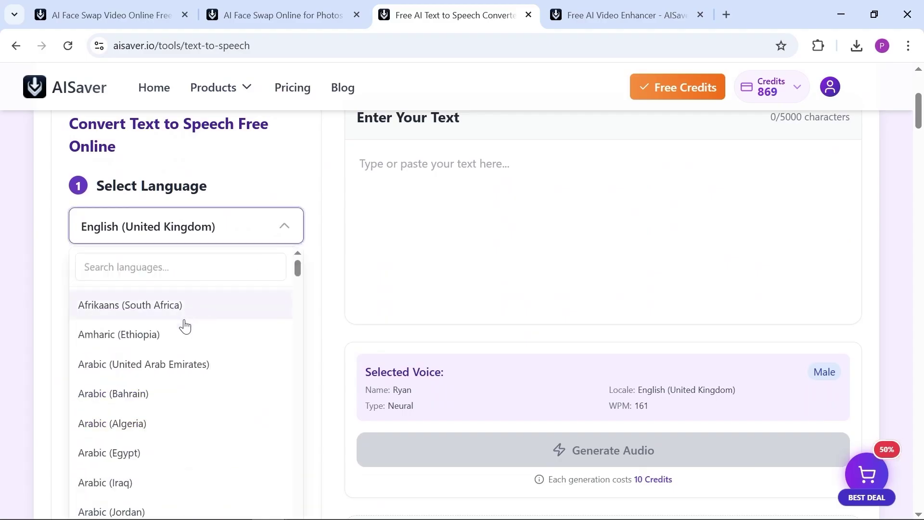
scroll(184, 365, "down", 5)
scroll(183, 365, "down", 15)
scroll(181, 365, "up", 10)
left_click(163, 340)
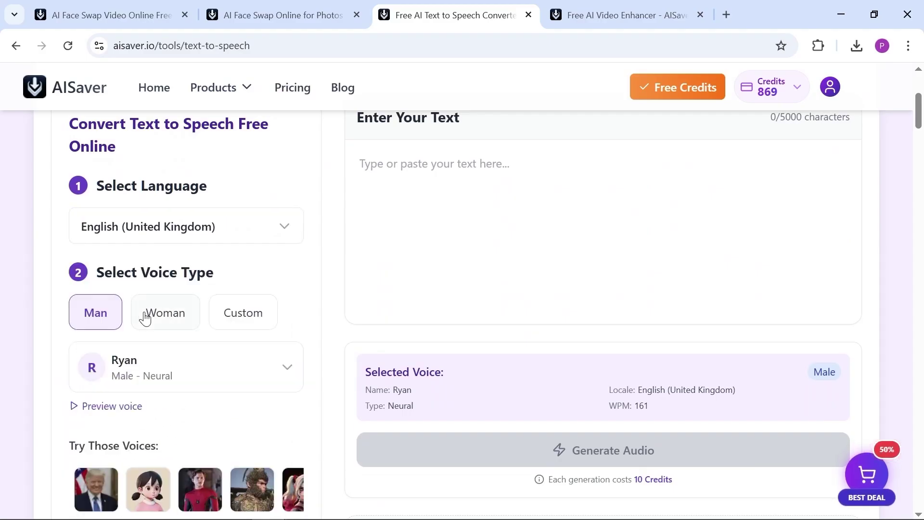
left_click(198, 321)
left_click(244, 312)
left_click(95, 318)
scroll(105, 304, "down", 1)
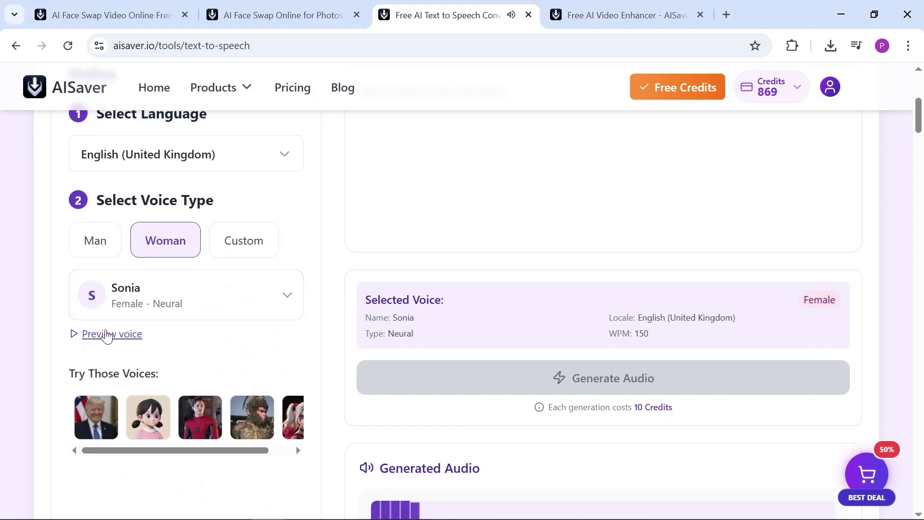
- Browse the full voice list and try a featured character voice
left_click(201, 305)
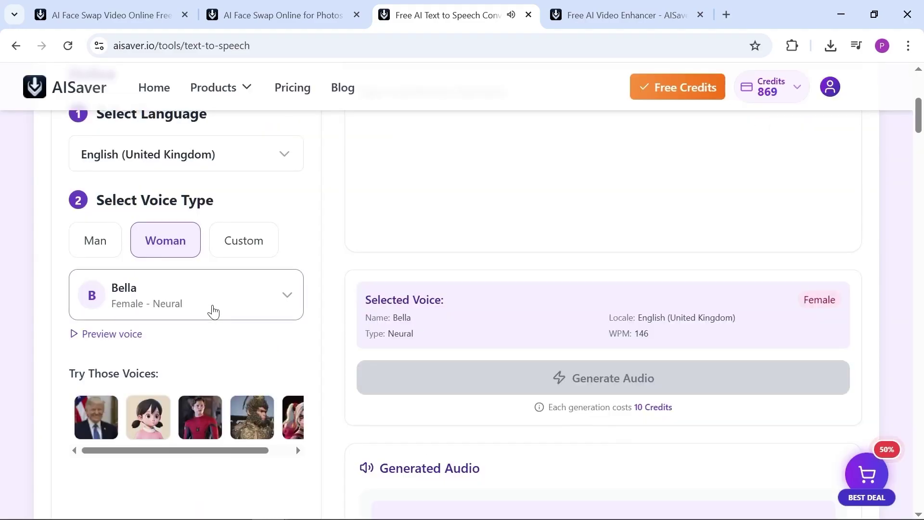
left_click(212, 310)
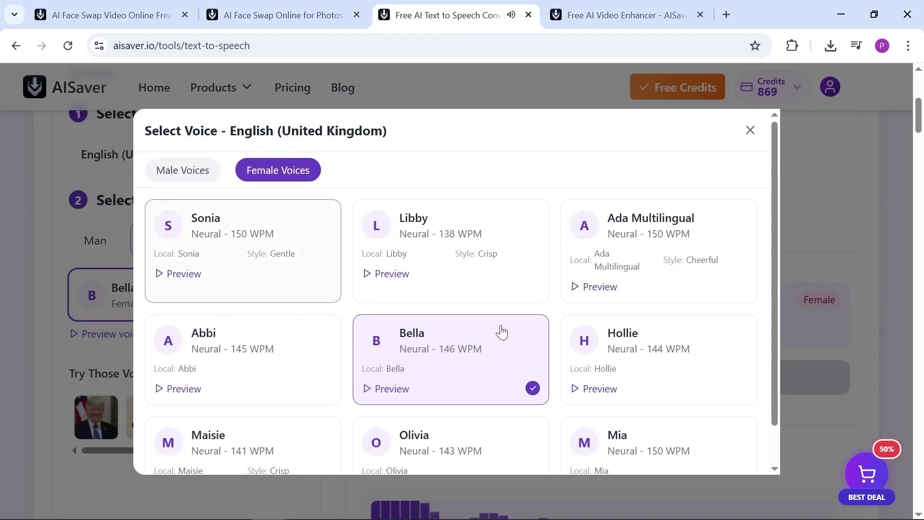
left_click(499, 330)
left_click(243, 316)
scroll(300, 329, "down", 2)
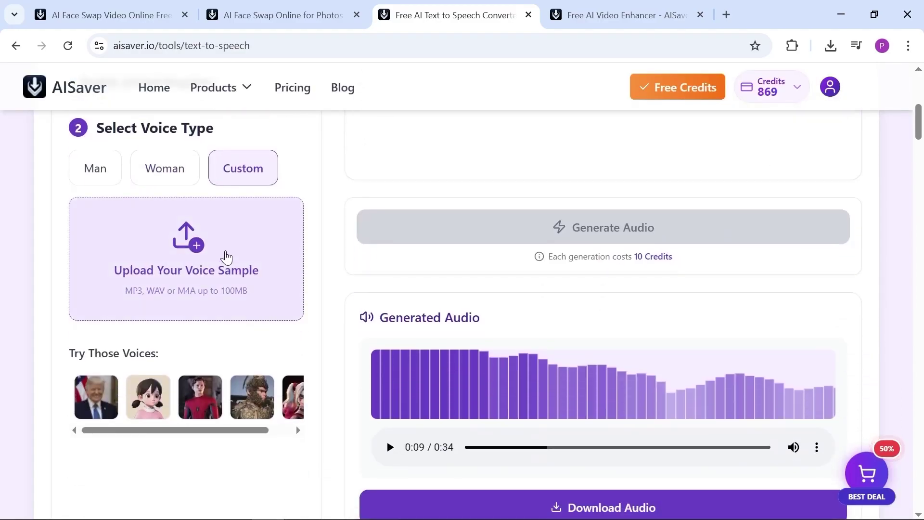
left_click(292, 398)
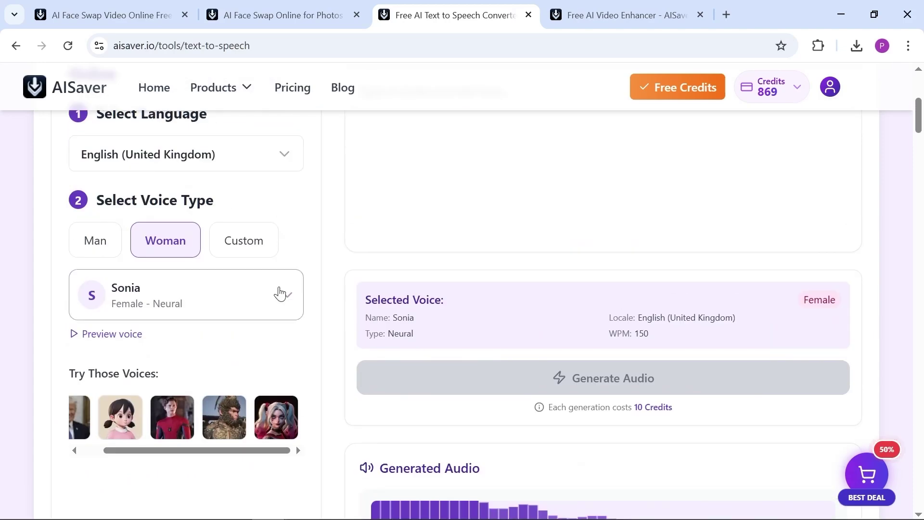
scroll(279, 291, "up", 2)
scroll(464, 243, "up", 2)
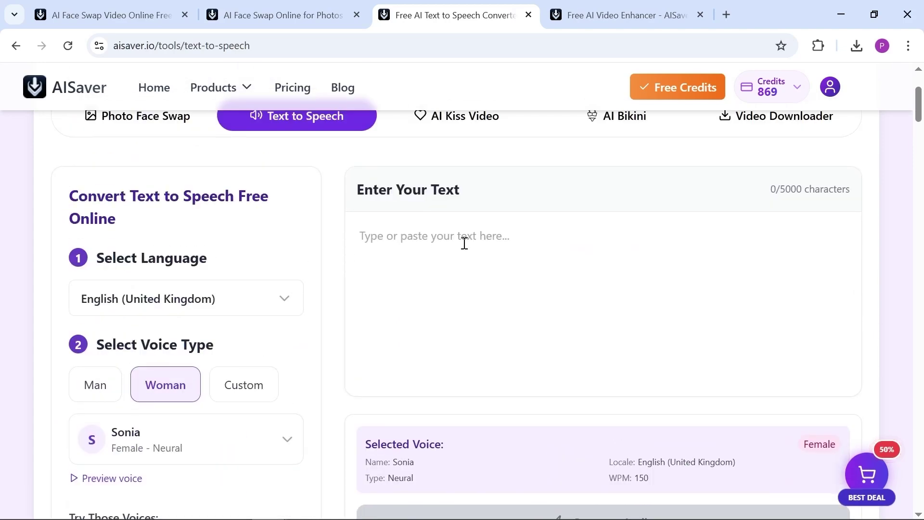
- Paste the promo sentence and generate the speech audio
left_click(465, 244)
type("Don't Miss Out! Enjoy Up to 60% off Plus a Limited-Time Giveaway of 2000 Credits!")
scroll(450, 240, "down", 2)
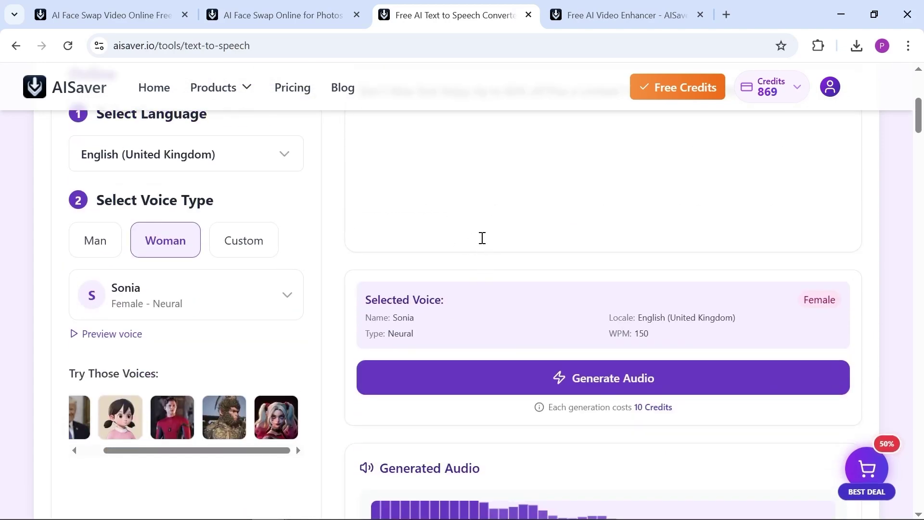
left_click(571, 380)
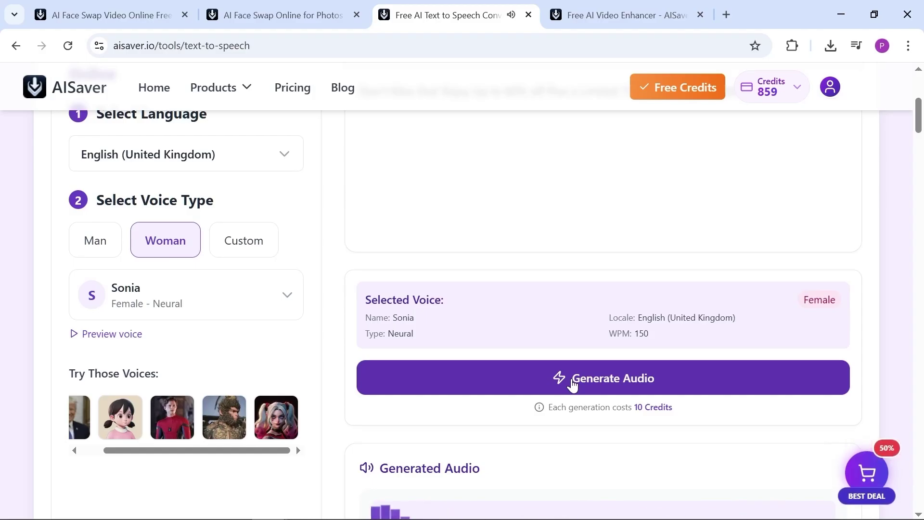
scroll(487, 329, "down", 1)
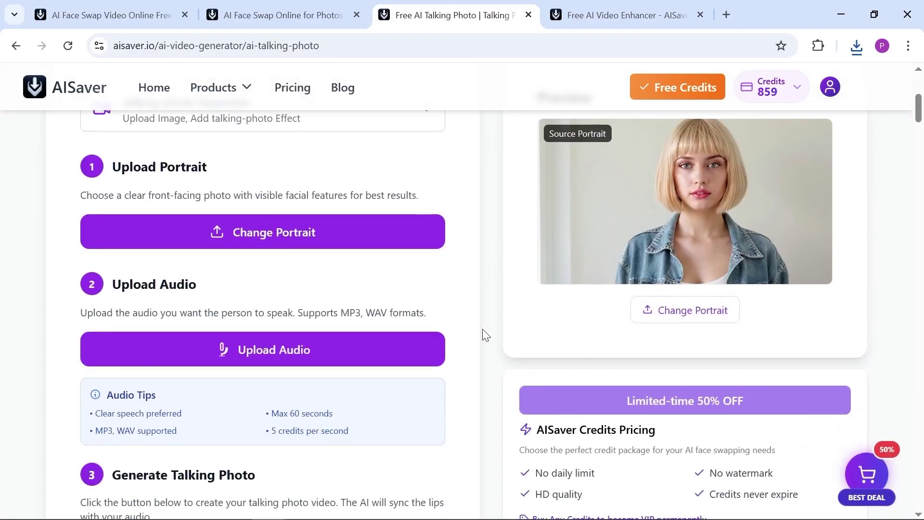
- Attach the generated speech mp3 to the blonde portrait and open the Products catalogue
left_click(430, 346)
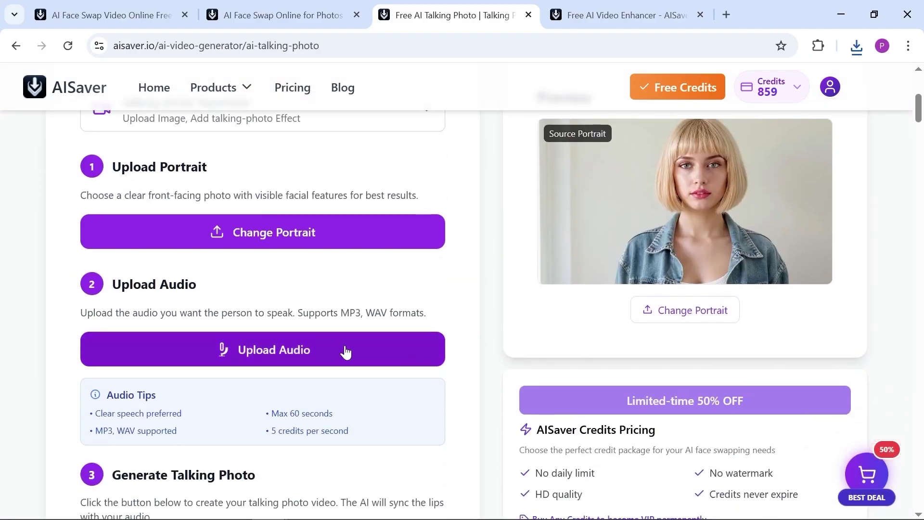
scroll(488, 295, "down", 3)
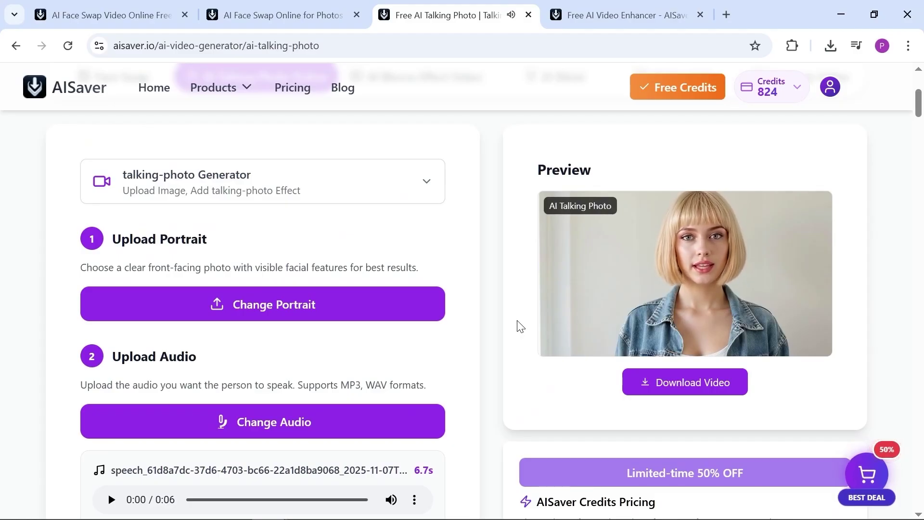
left_click(239, 91)
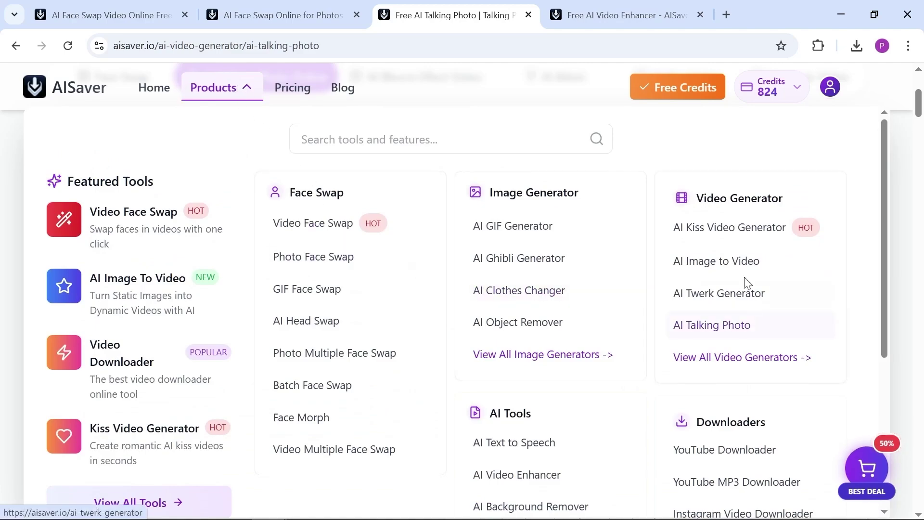
- Load the mountain lake photo into Image to Video and confirm its crop
left_click(713, 264)
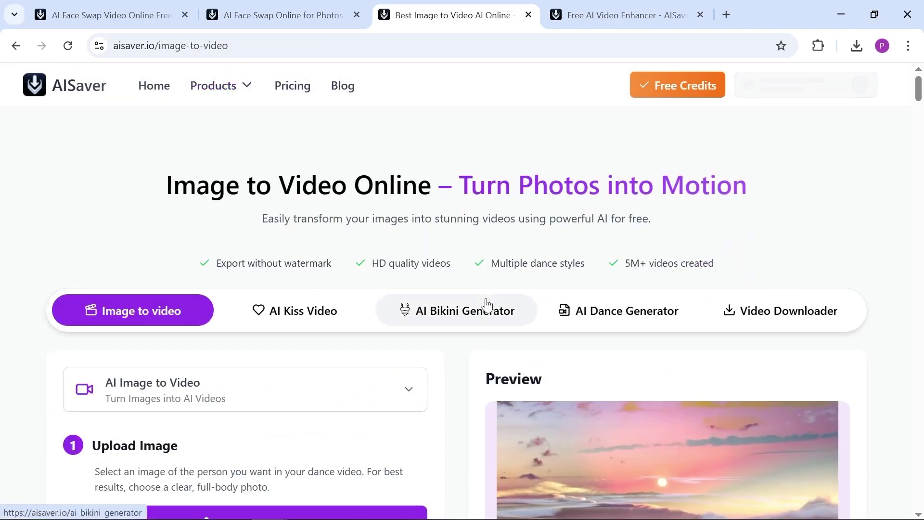
scroll(483, 300, "down", 3)
left_click(410, 173)
scroll(815, 444, "down", 2)
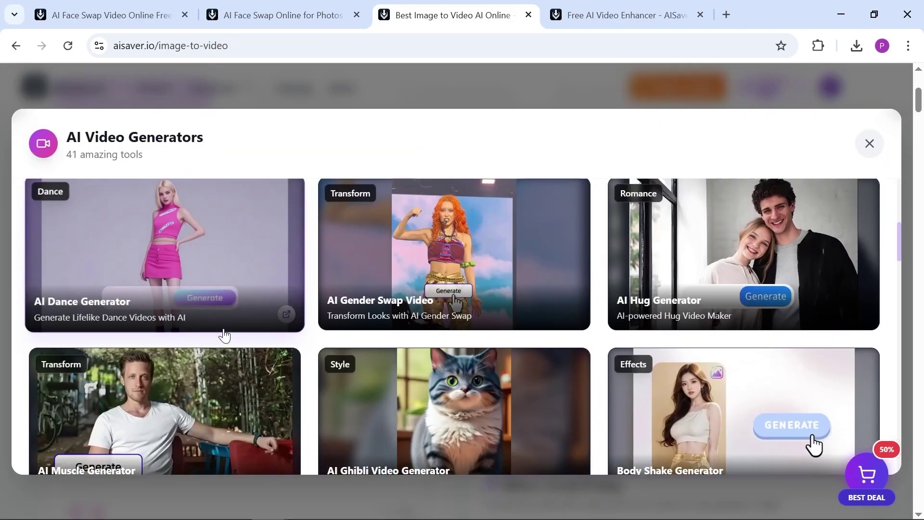
scroll(815, 303, "down", 2)
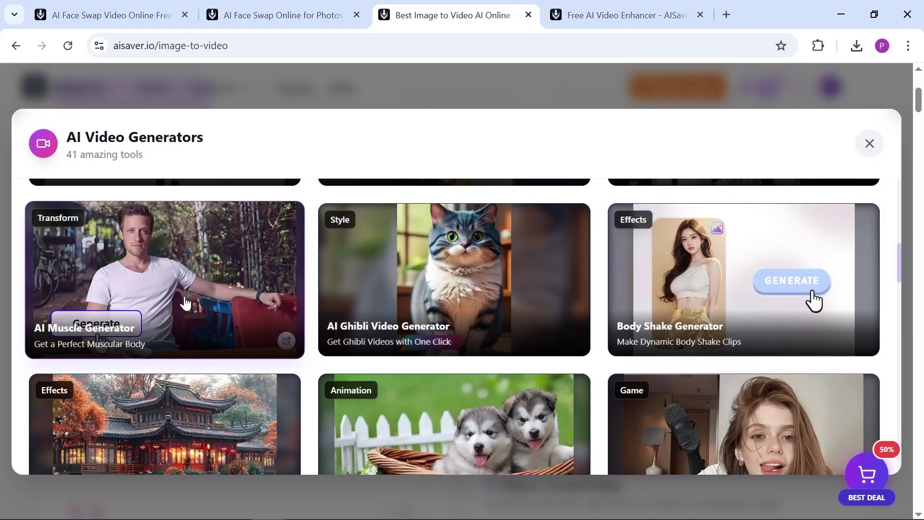
scroll(185, 304, "down", 2)
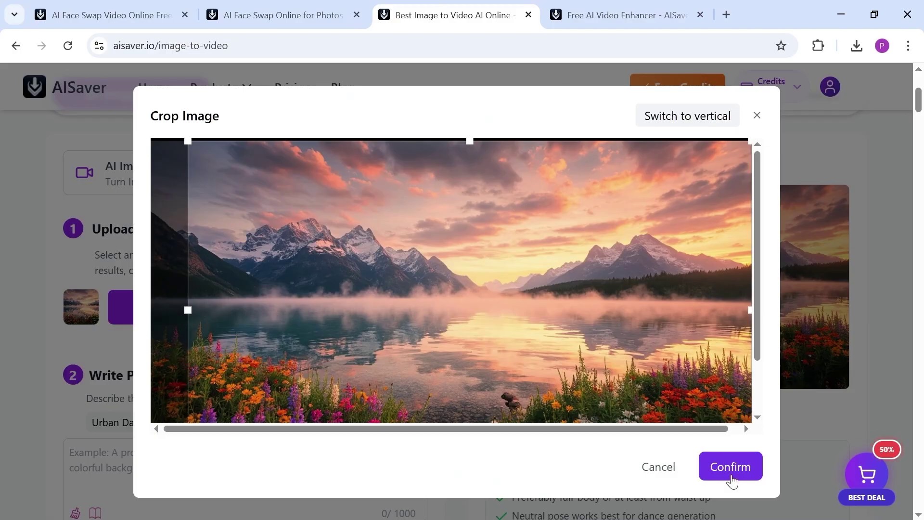
left_click(731, 467)
scroll(200, 316, "up", 2)
scroll(200, 316, "down", 2)
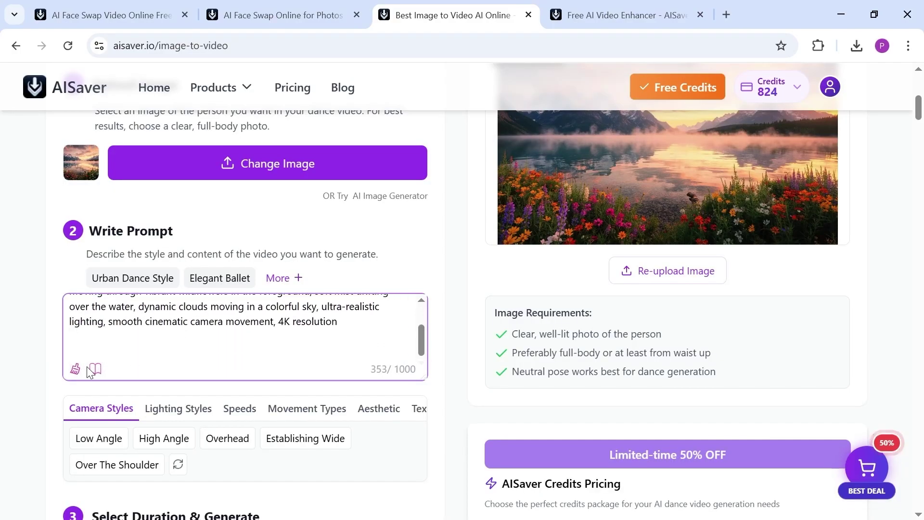
scroll(180, 381, "down", 1)
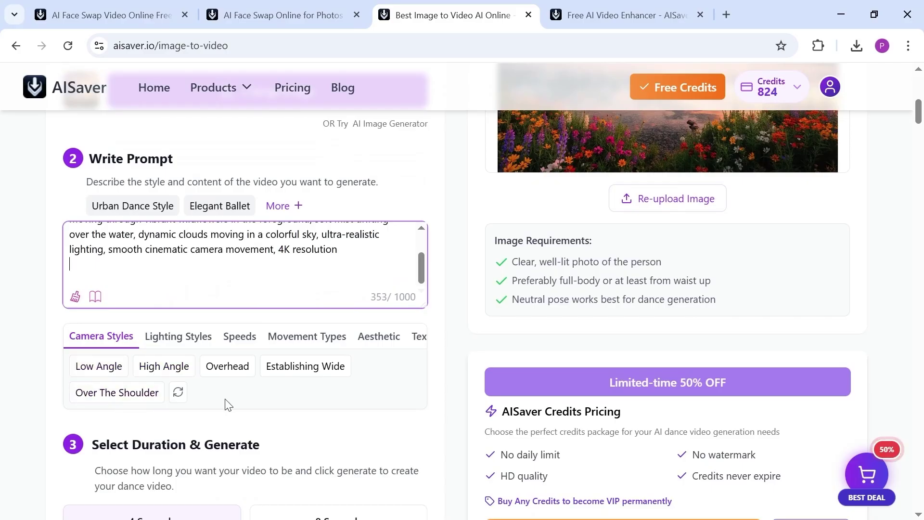
scroll(225, 404, "down", 1)
scroll(222, 403, "down", 1)
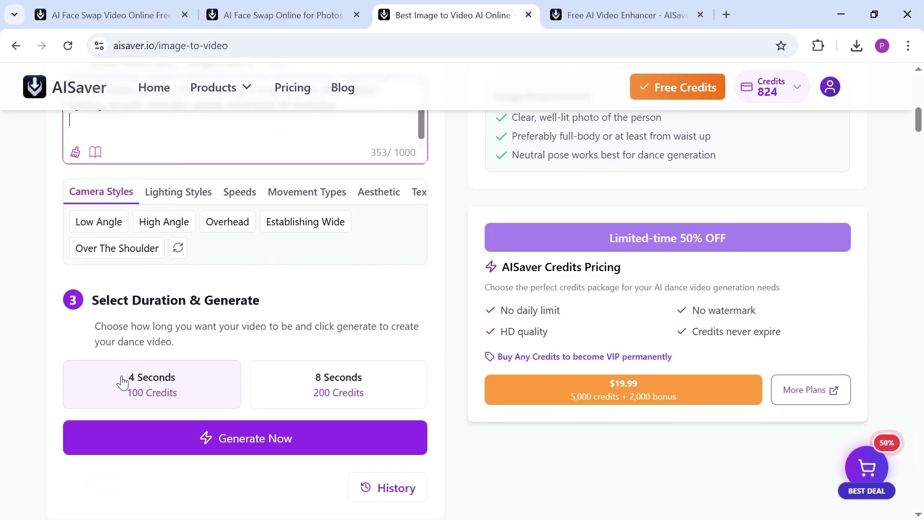
- Generate a 4-second video of the mountain-lake photo and watch it full screen
left_click(197, 390)
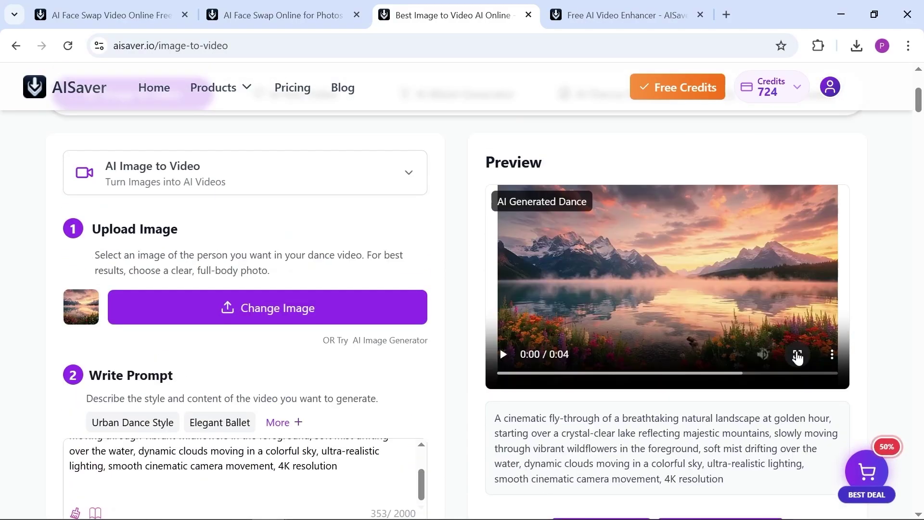
left_click(797, 354)
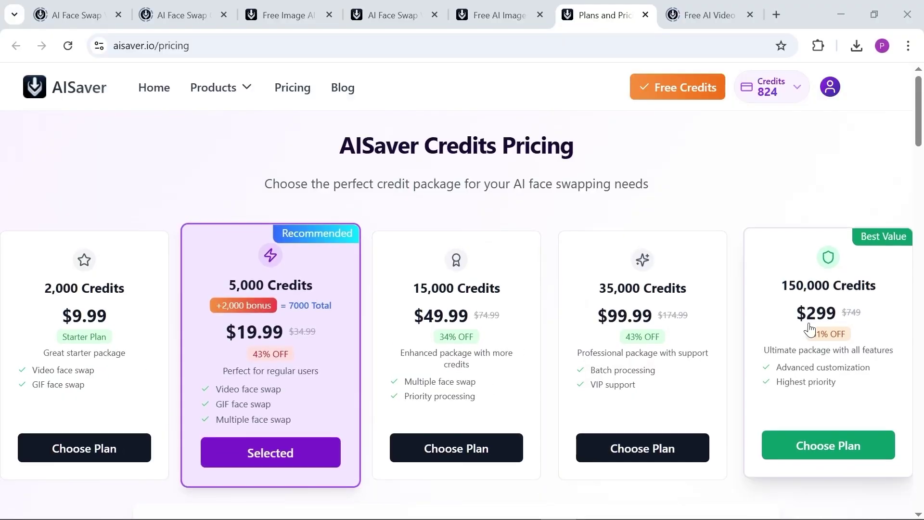
- View the daily Free Credits offer, already claimed today, over the pricing plans
left_click(698, 99)
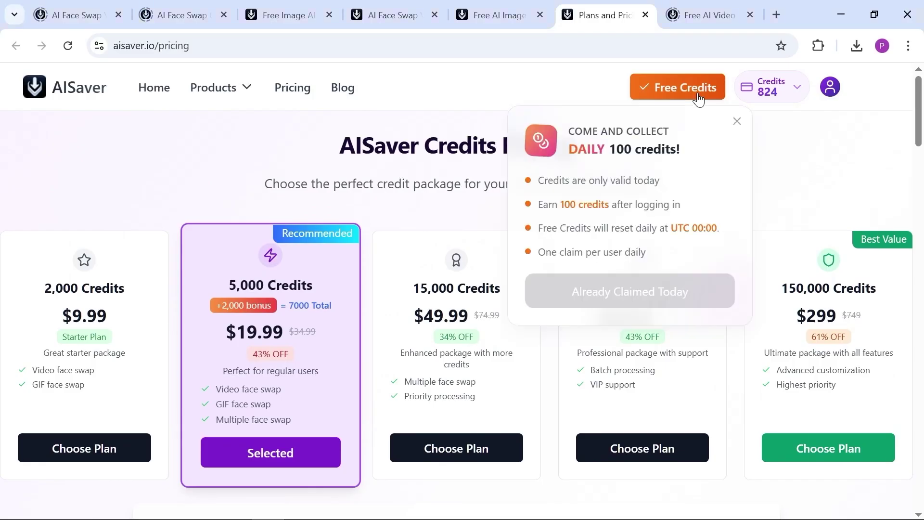